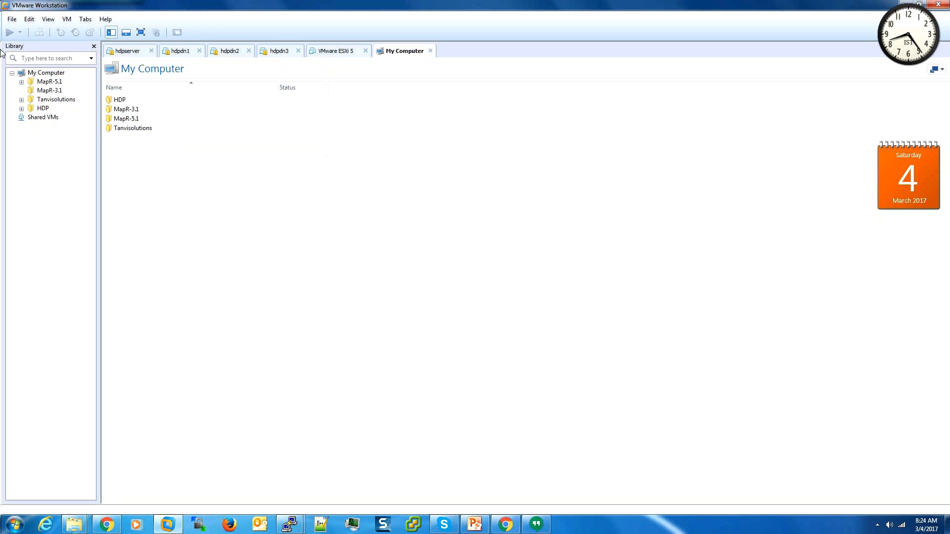
Step: Check the product version and license information of VMware Workstation, then close the information dialog
click(105, 19)
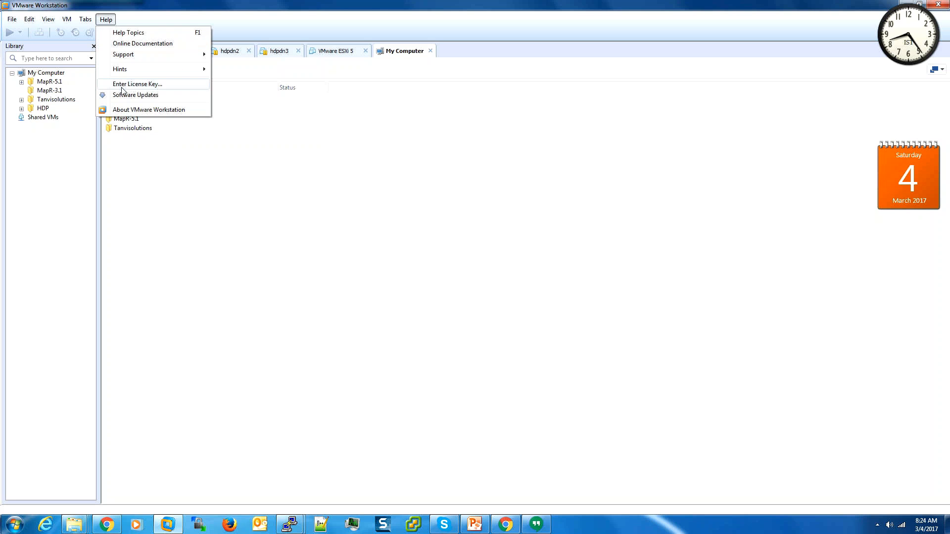
click(133, 109)
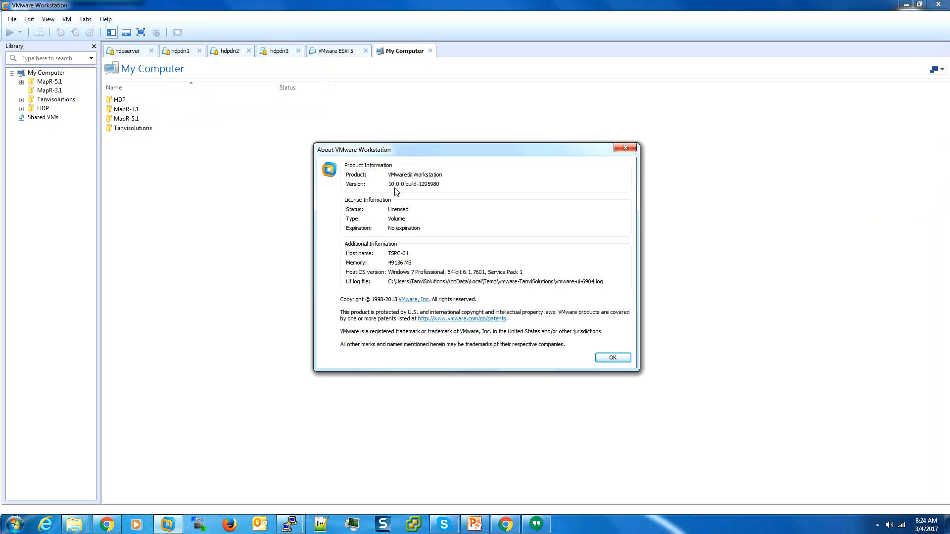
click(627, 149)
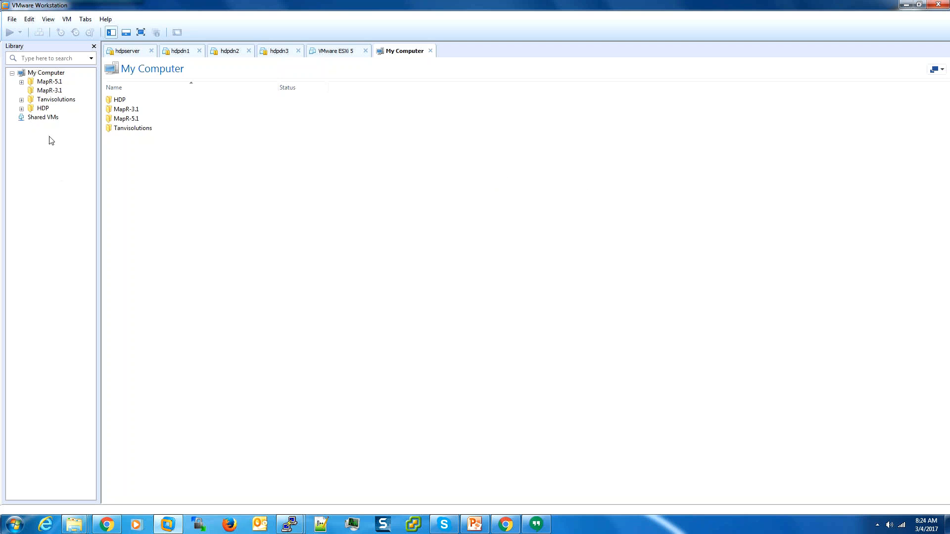
Step: Expand the HDP and Tanvisolutions folders in the library to show their virtual machines
click(21, 109)
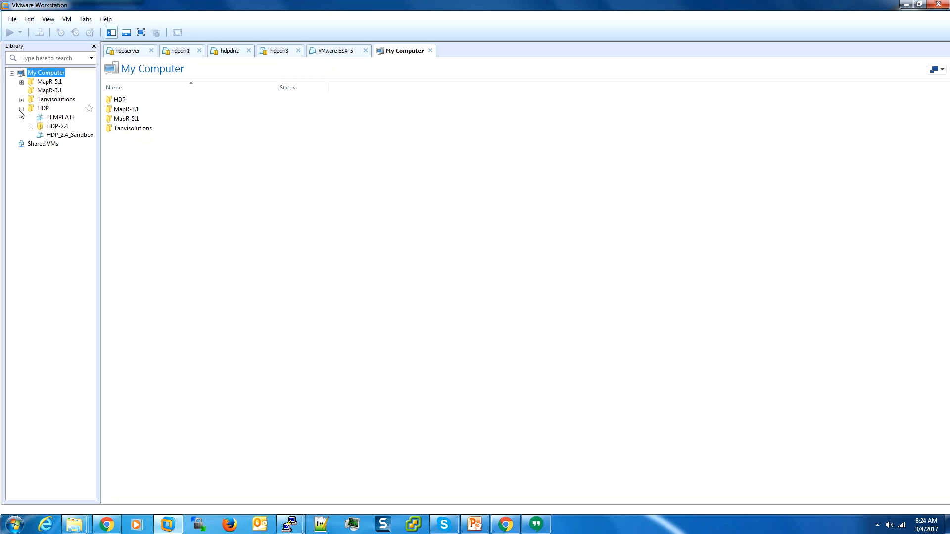
click(21, 99)
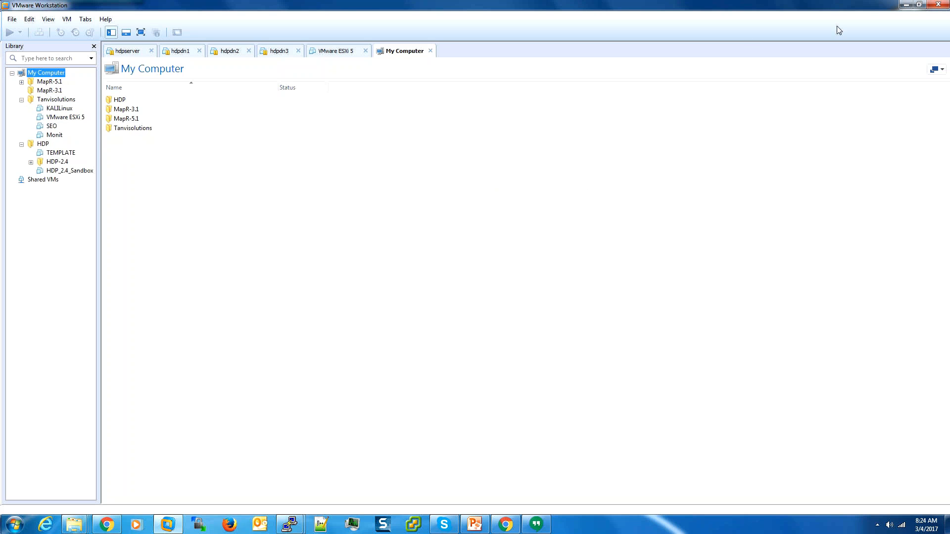
Step: Minimize VMware Workstation and open the folder RP\software\Applications\vmwarw10 on drive D in Windows Explorer
click(901, 5)
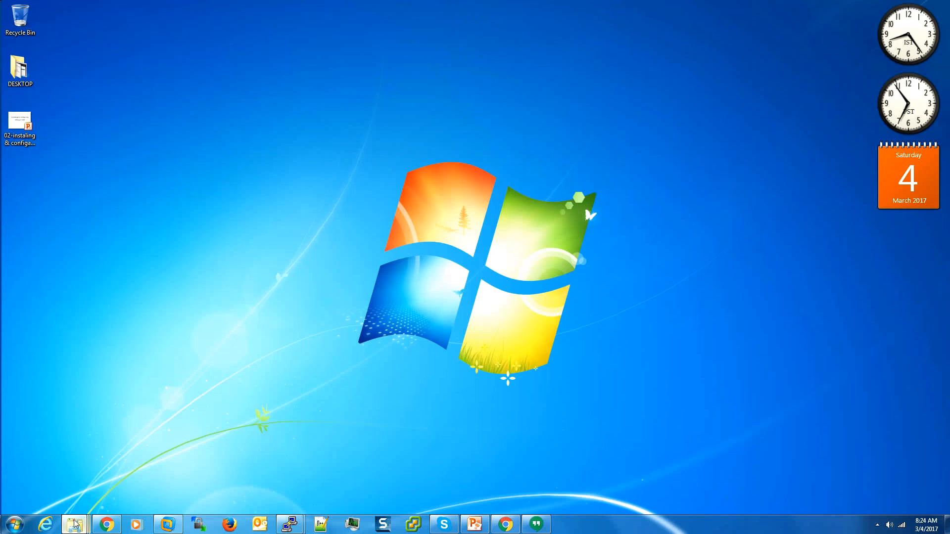
click(75, 524)
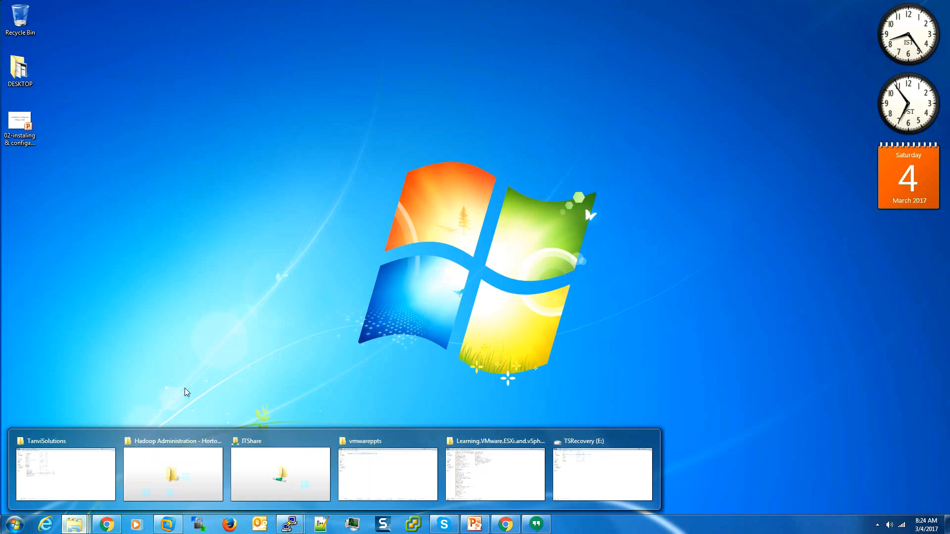
click(49, 470)
click(54, 188)
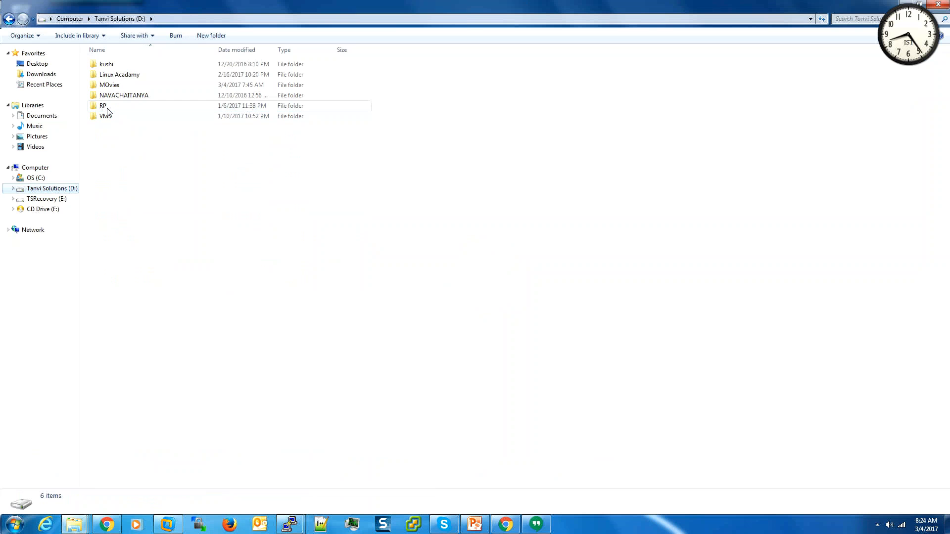
double_click(103, 106)
click(120, 107)
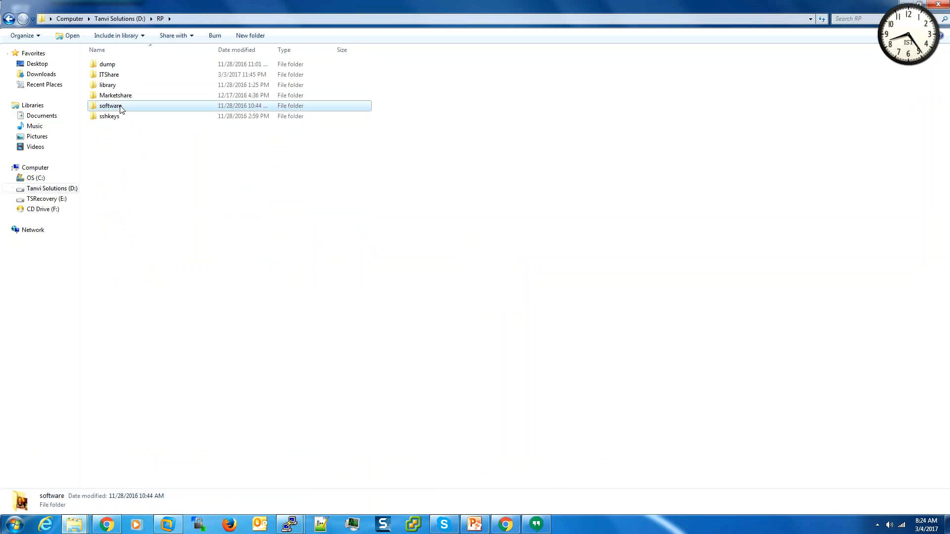
double_click(120, 107)
double_click(127, 68)
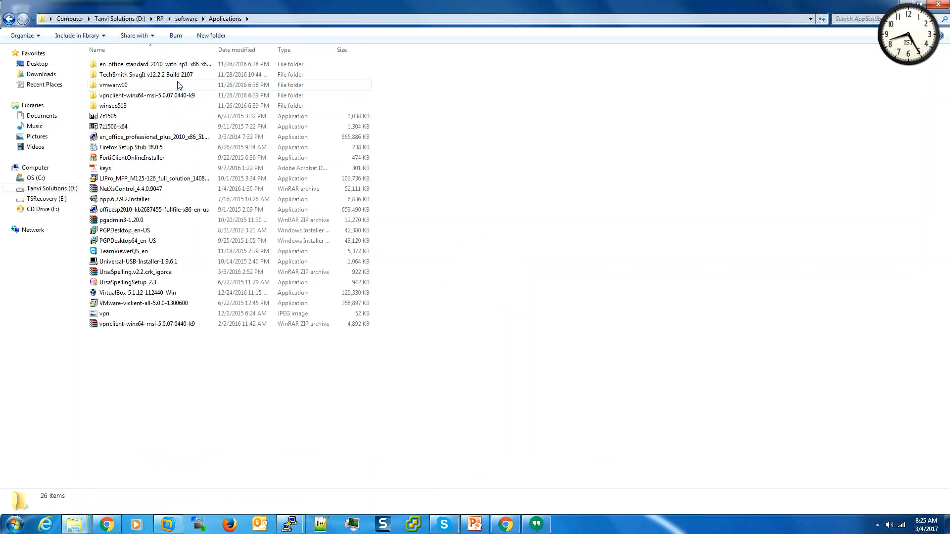
double_click(144, 85)
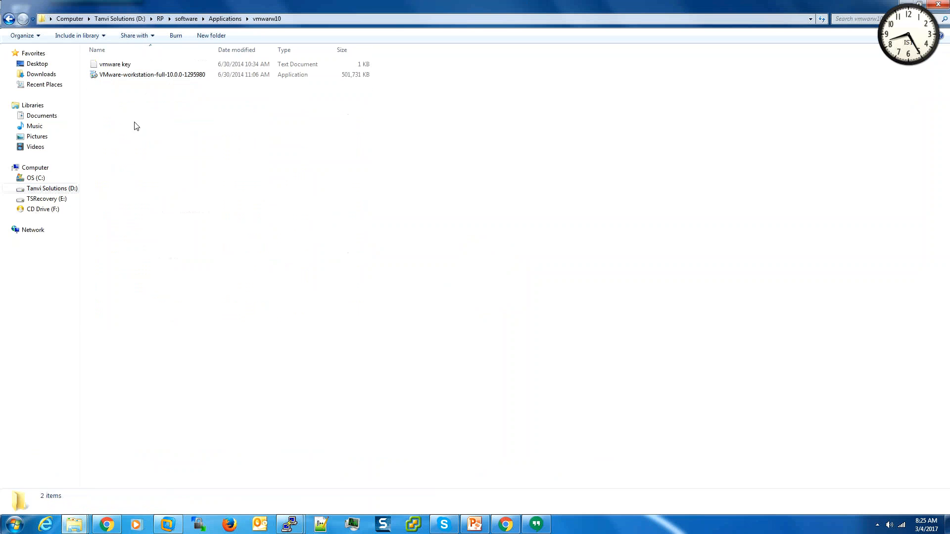
Step: Run the VMware-workstation-full-10.0.0-1295980 installer, let it close the running VMware apps, and continue past the welcome page
double_click(164, 75)
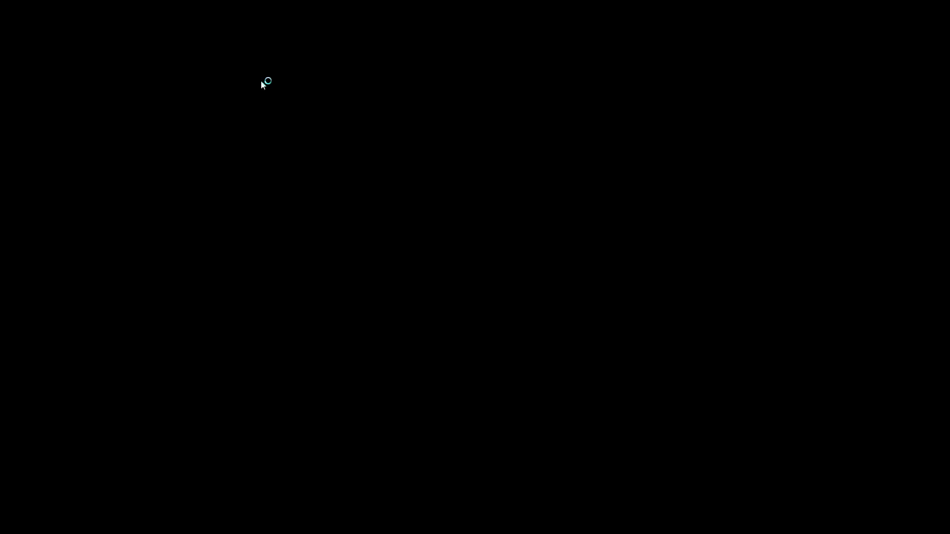
click(513, 288)
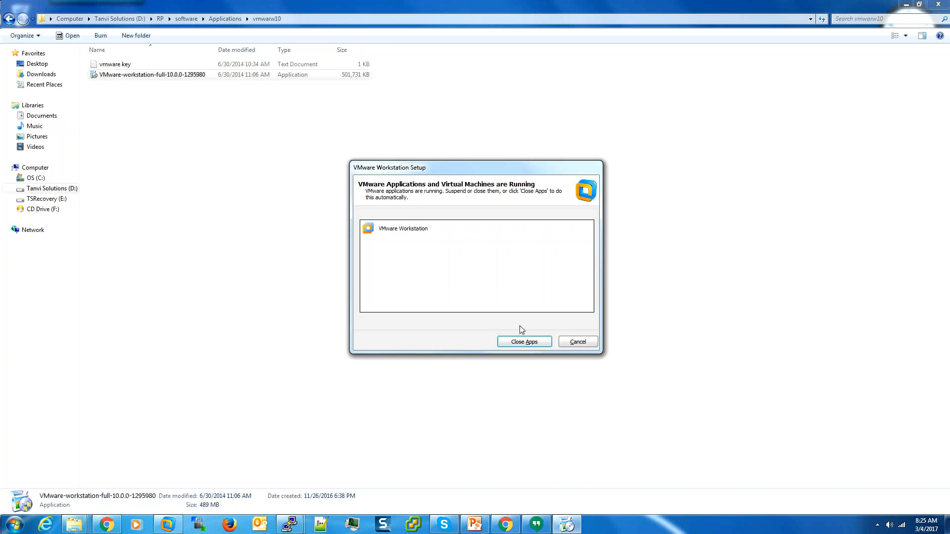
click(524, 341)
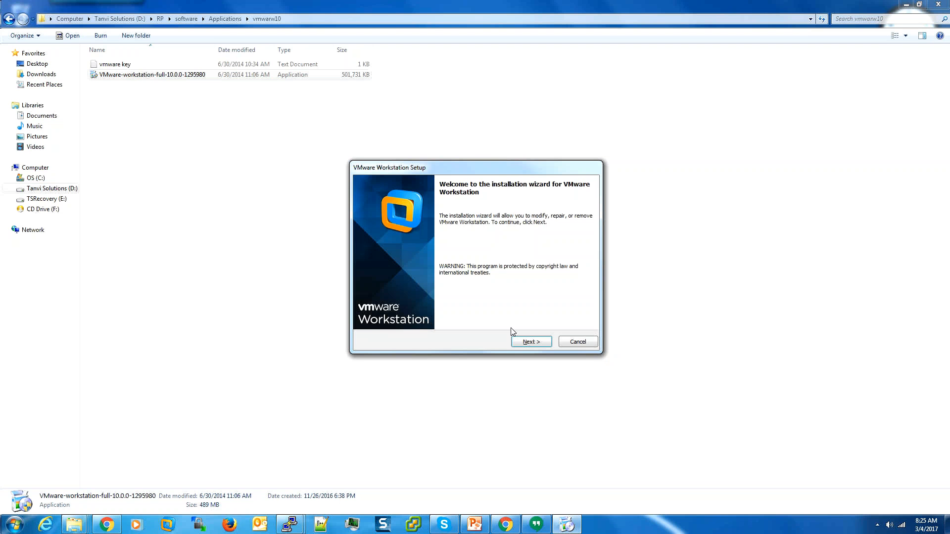
click(520, 342)
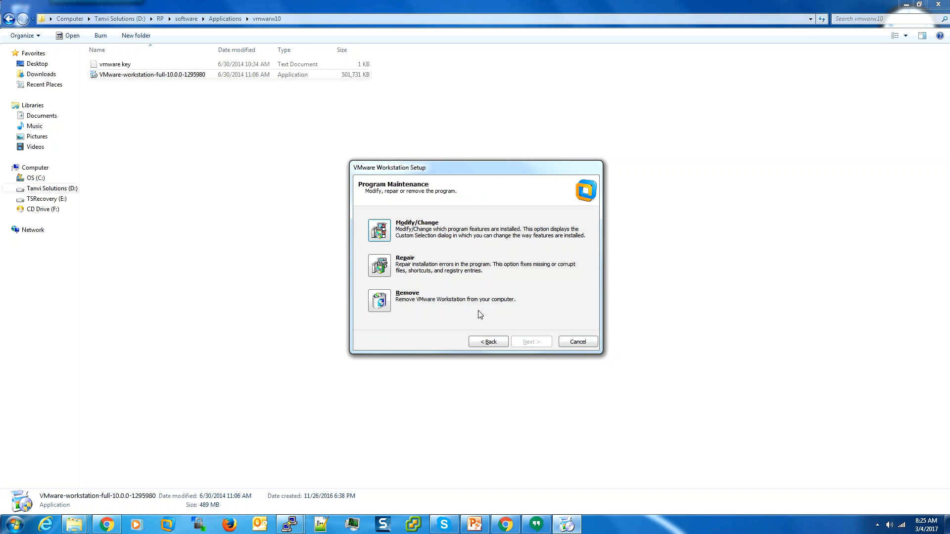
Step: Choose Modify/Change, select the Visual Studio PlugIn feature, and start the requested installation
click(379, 230)
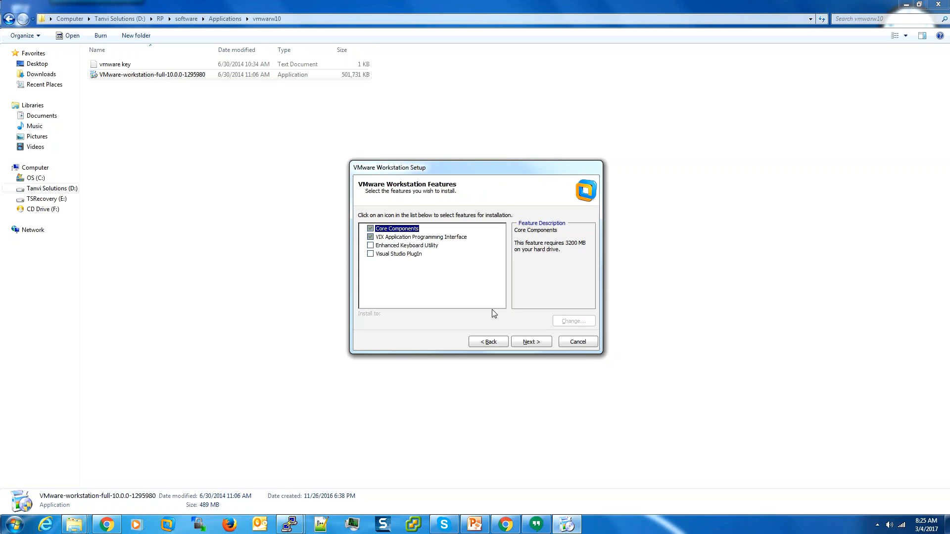
click(399, 245)
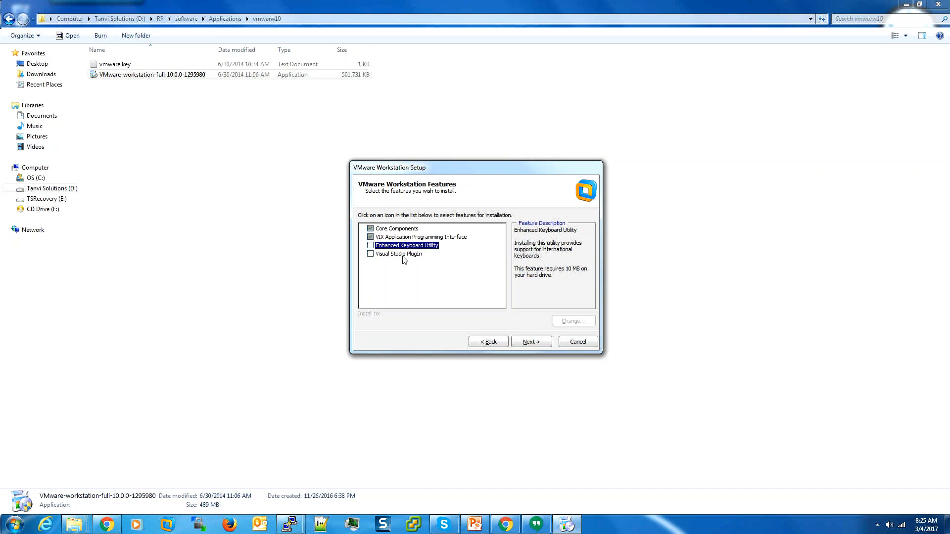
click(402, 255)
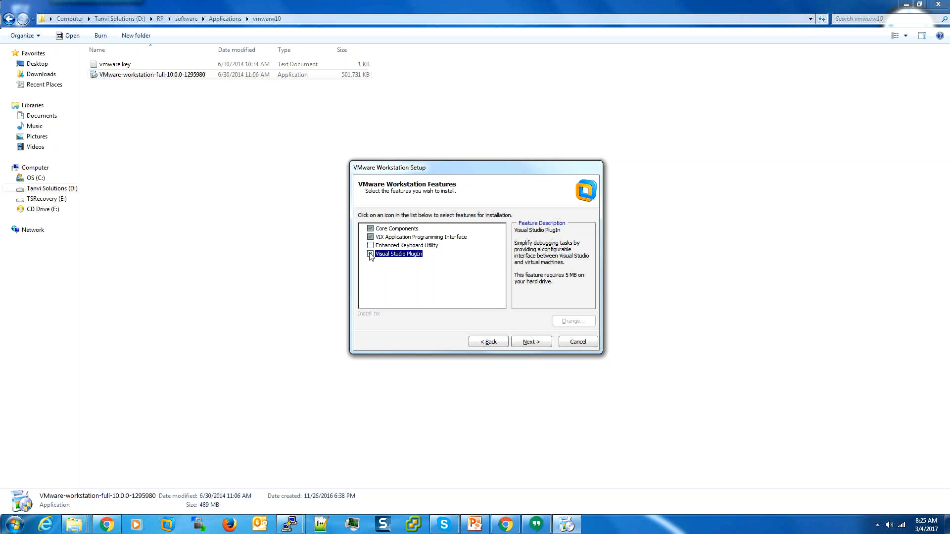
click(526, 343)
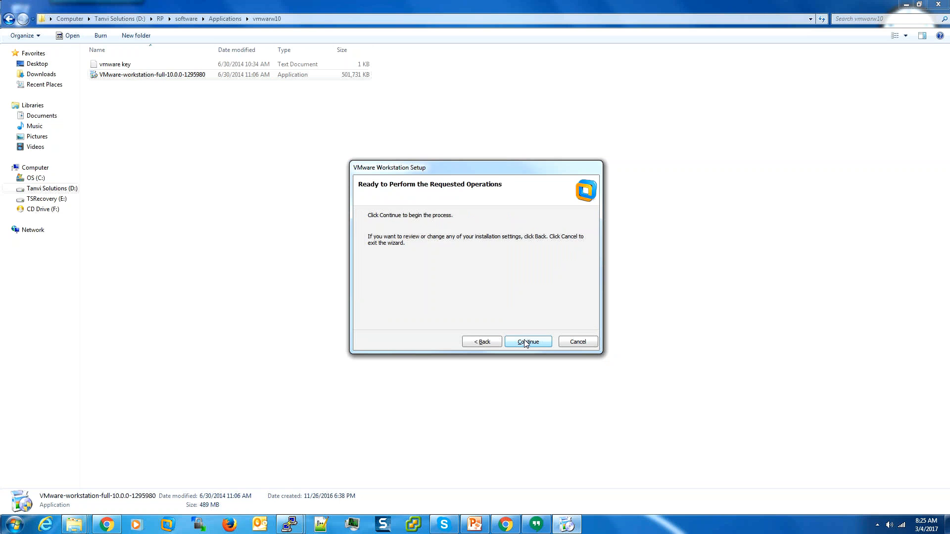
click(526, 343)
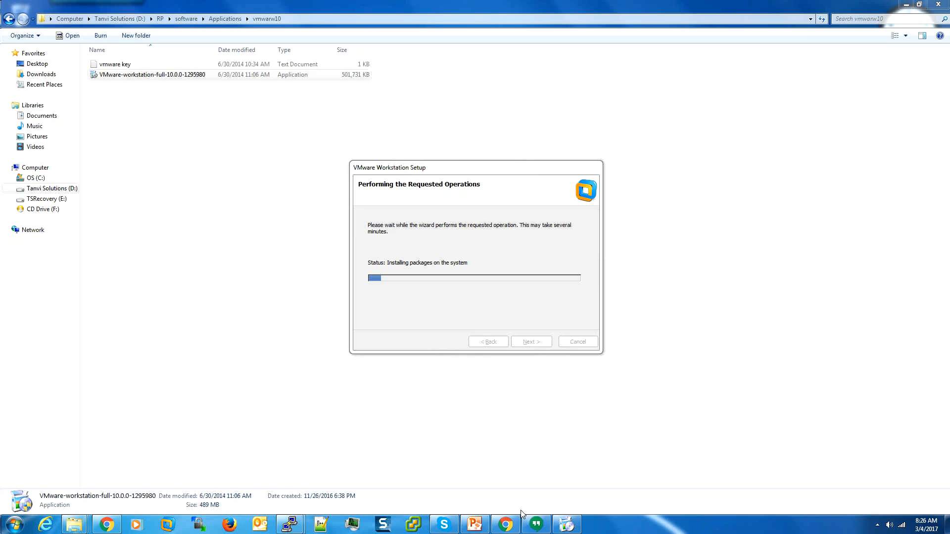
Step: Bring the VMware Workstation Setup window to the front and finish the wizard once its operations complete
mouse_move(567, 523)
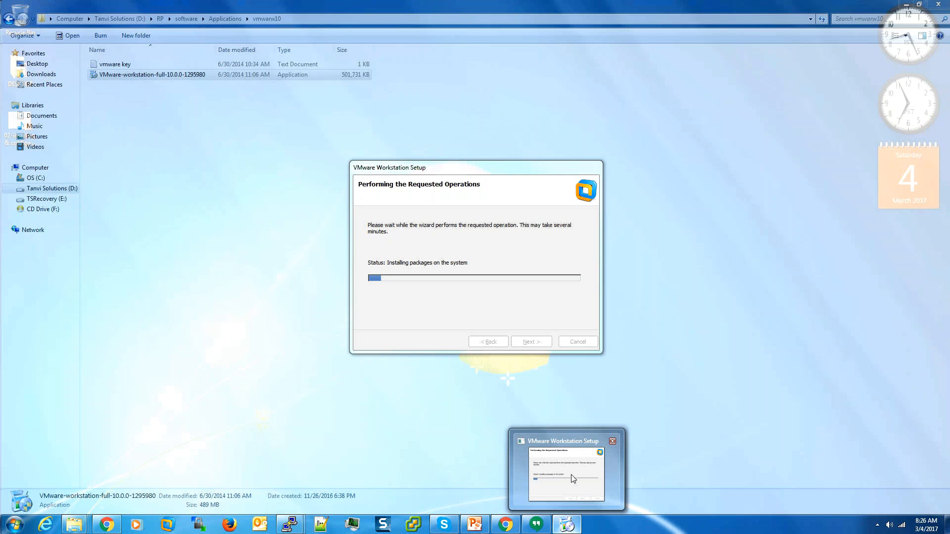
click(573, 478)
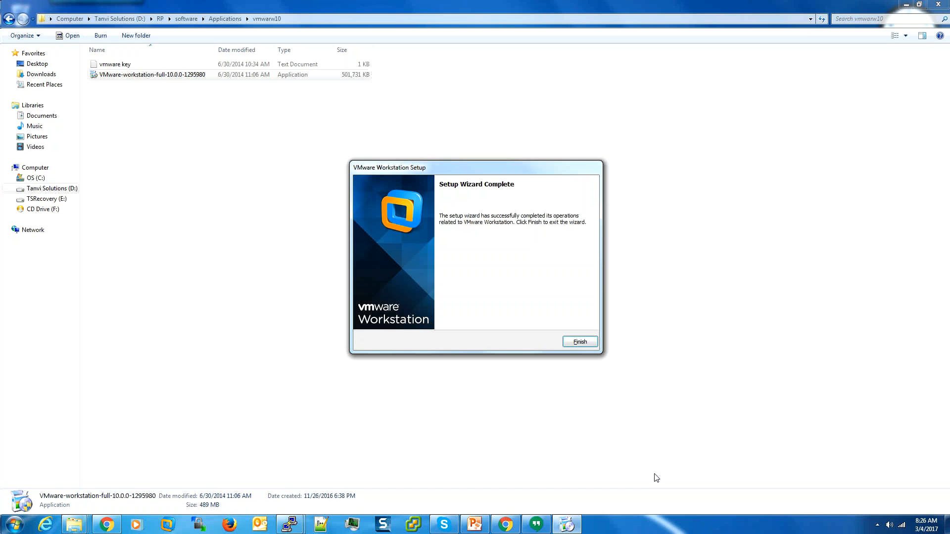
click(581, 346)
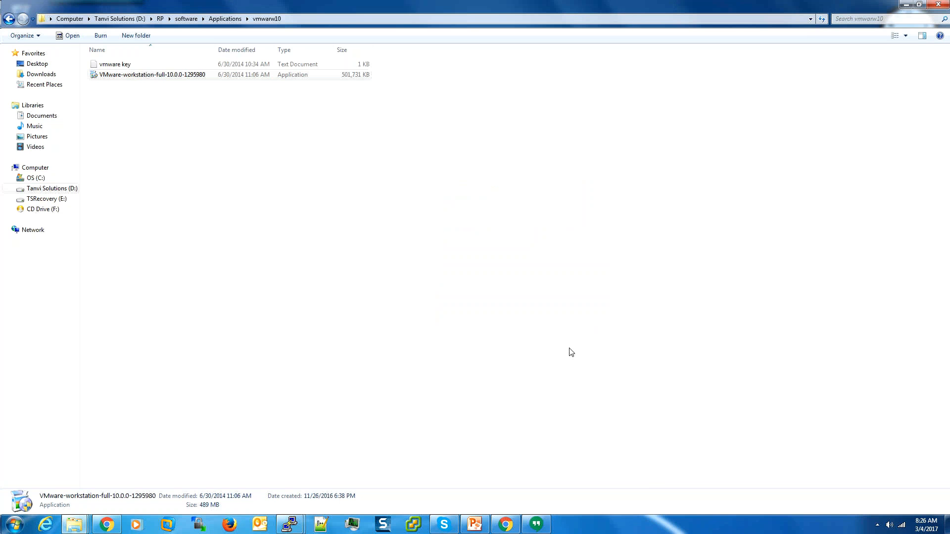
Step: Launch VMware Workstation again and move its window toward the middle of the desktop
click(167, 525)
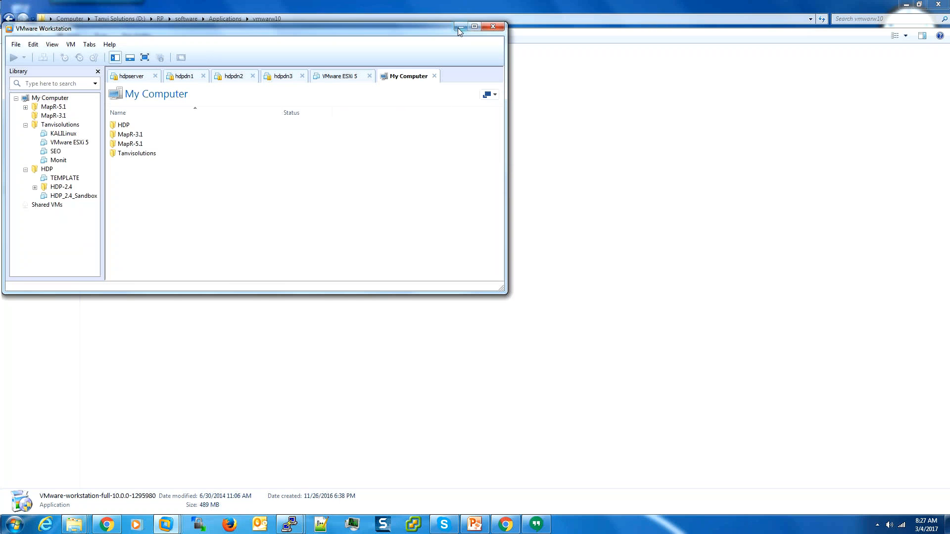
drag(413, 28, 600, 121)
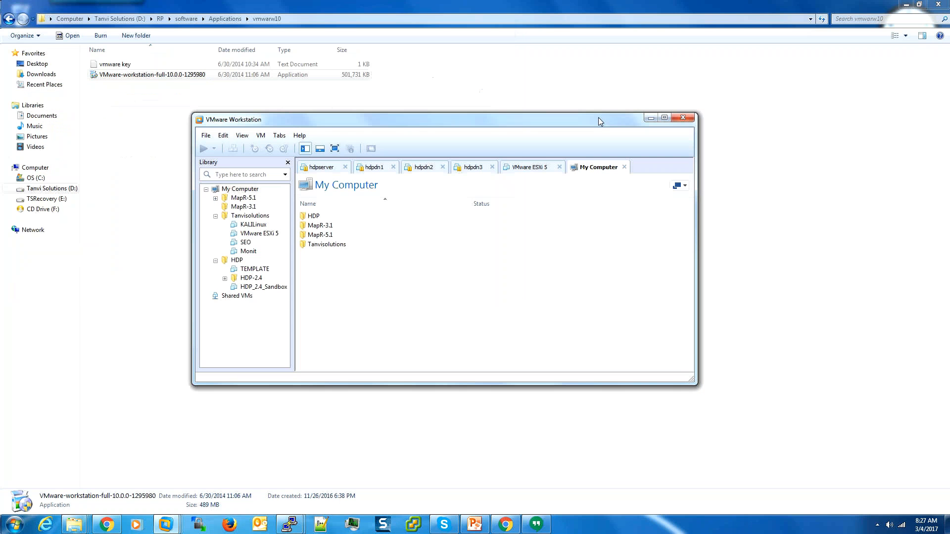
Step: View the vmware key text file in the vmwarw10 folder and close it
double_click(116, 64)
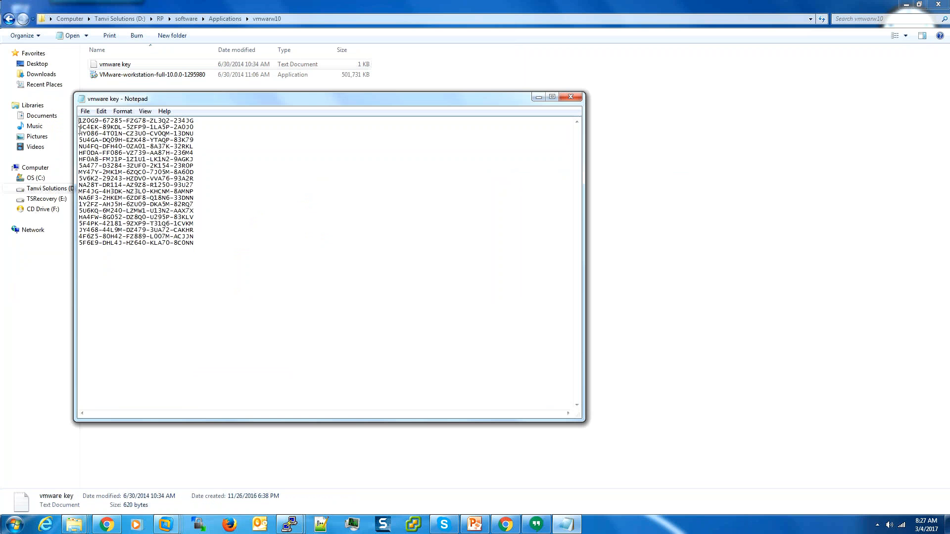
click(578, 98)
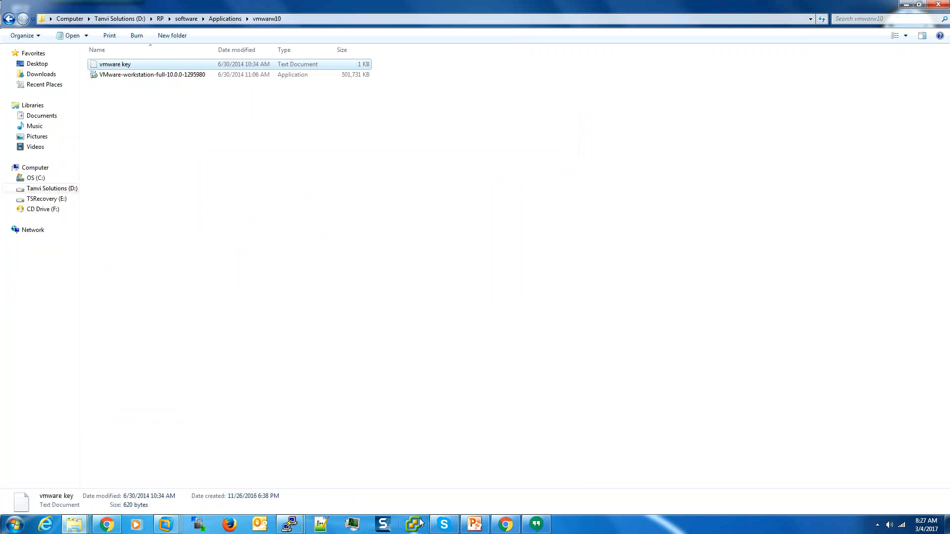
Step: Switch back to VMware Workstation's My Computer view and skip the offered Workstation Pro 12.0.0 update
click(177, 529)
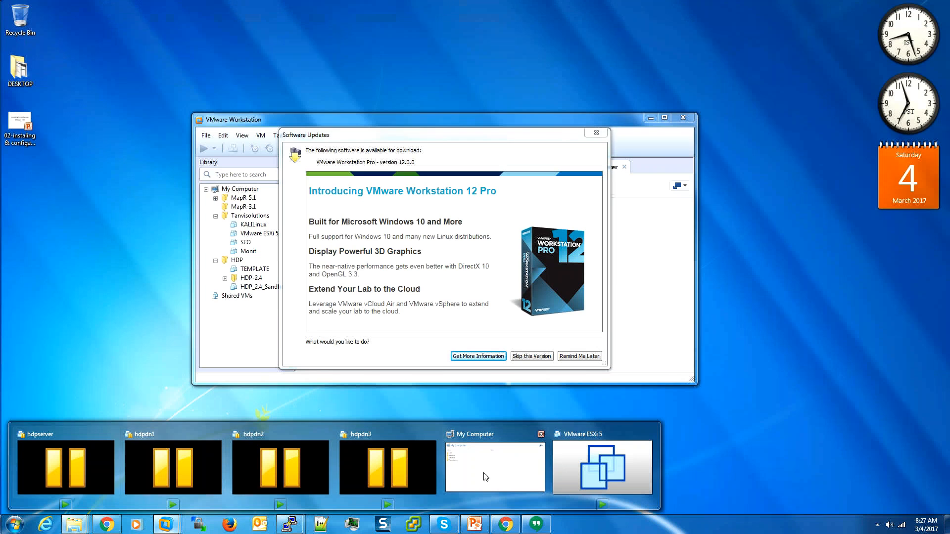
click(485, 470)
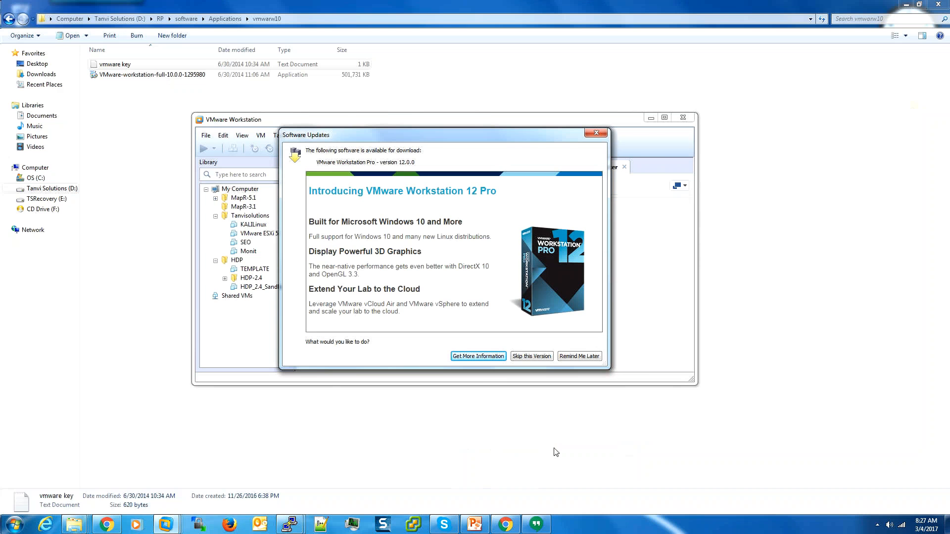
click(549, 356)
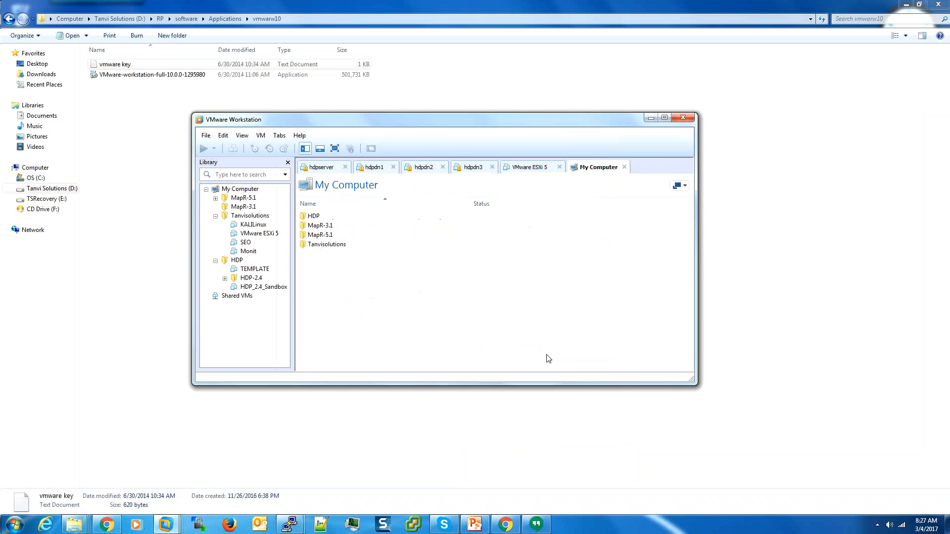
Step: Maximize the VMware Workstation window and collapse the Tanvisolutions and HDP folders in the library
double_click(331, 120)
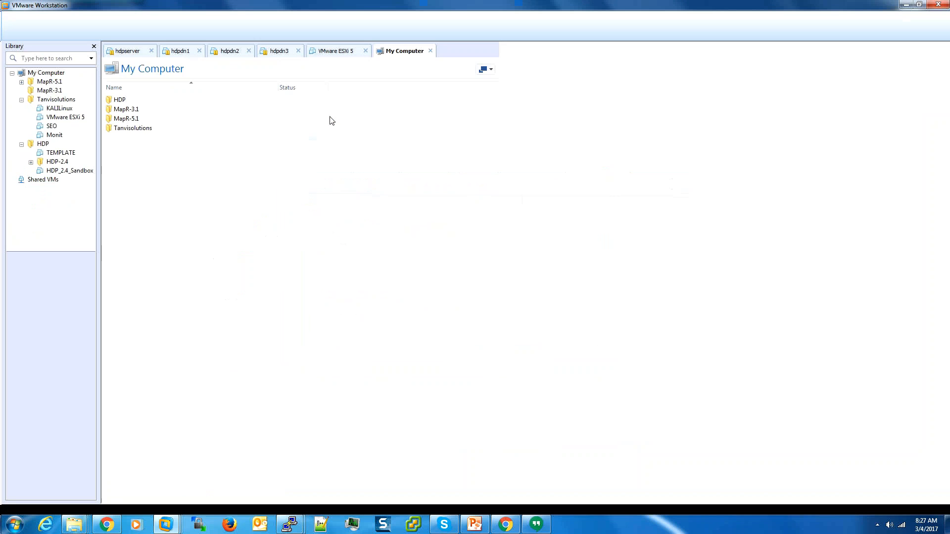
click(22, 99)
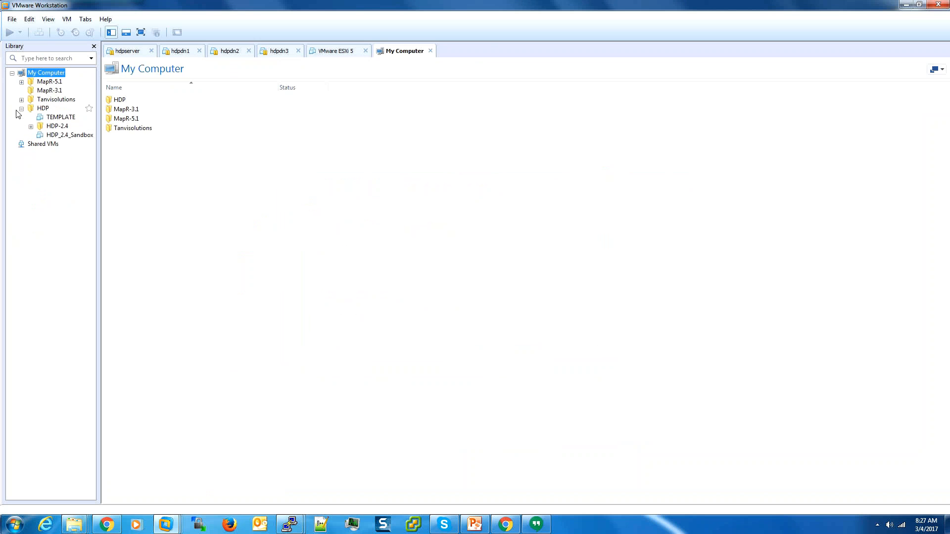
click(22, 108)
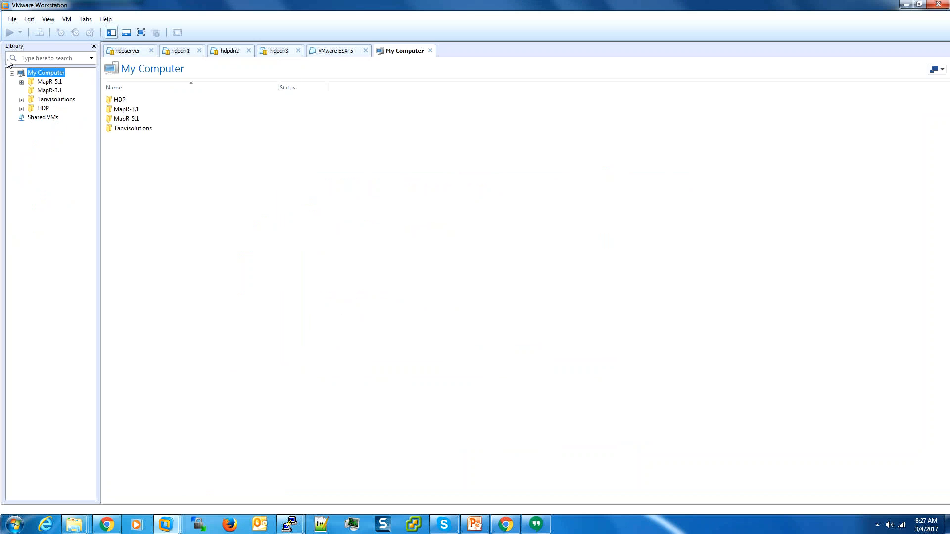
Step: Start a new virtual machine with the Custom (advanced) configuration and keep Workstation 10.0 as its hardware compatibility
click(11, 18)
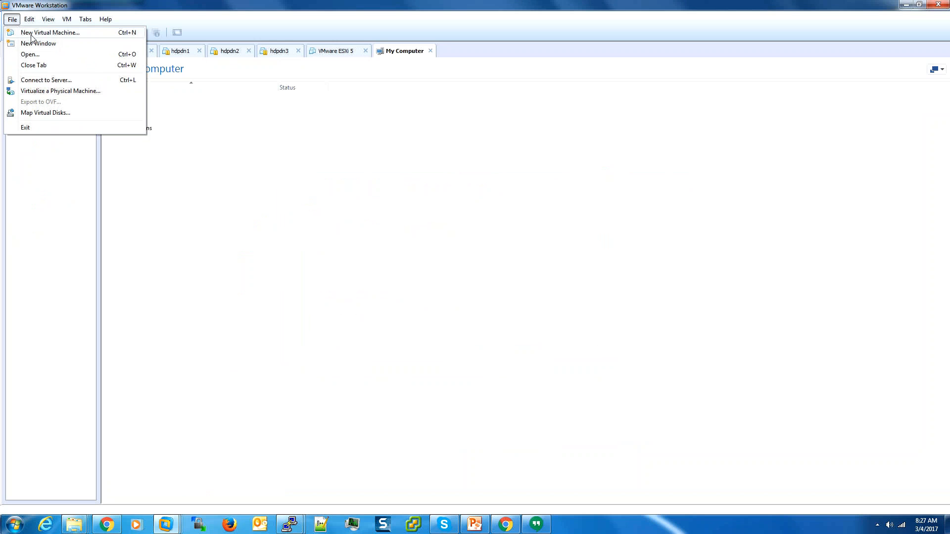
click(30, 35)
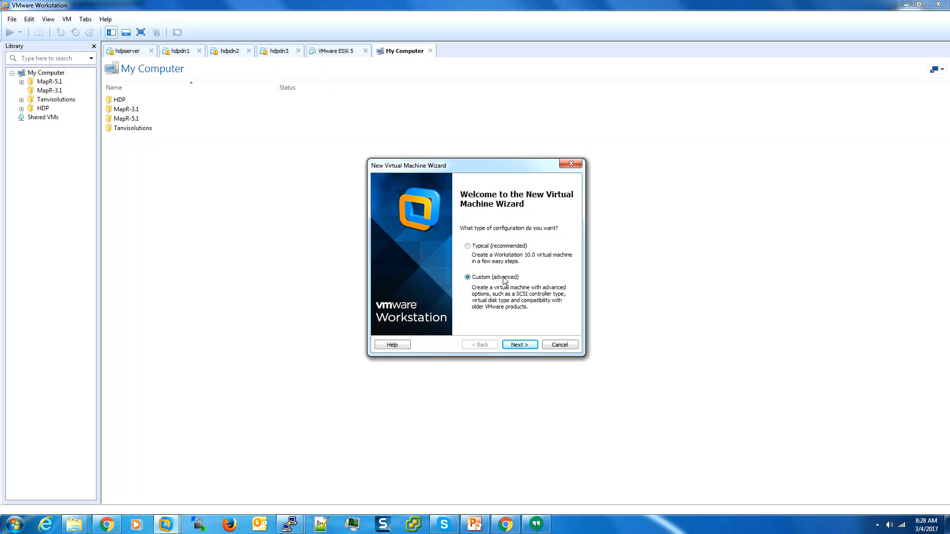
click(521, 349)
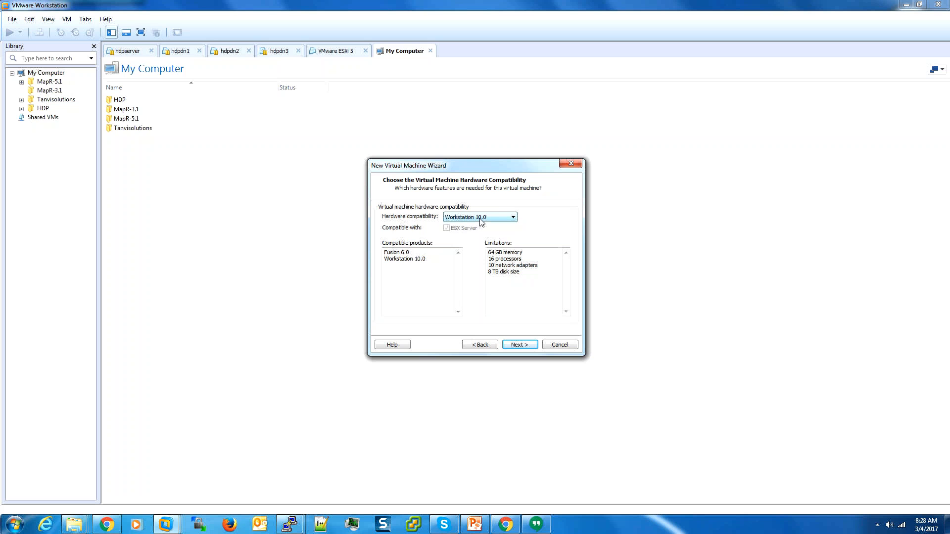
click(499, 222)
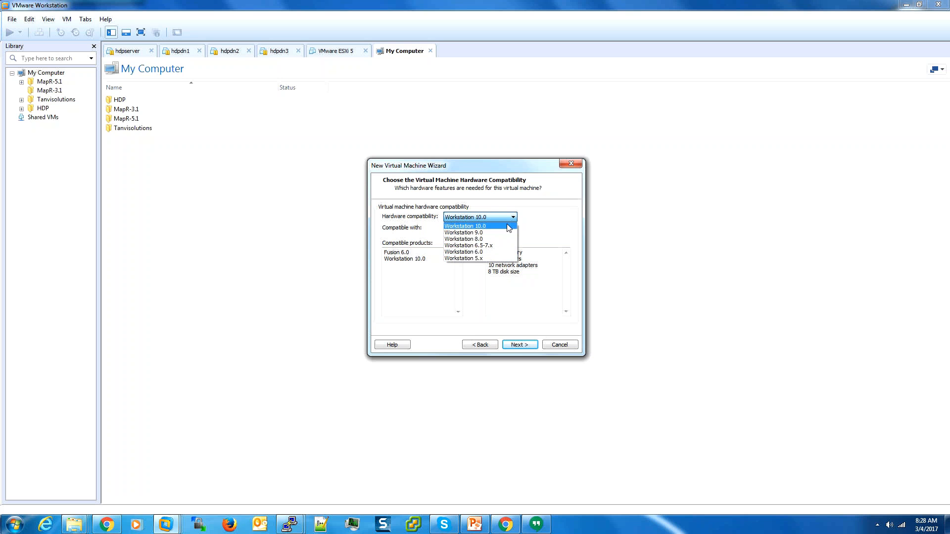
click(543, 218)
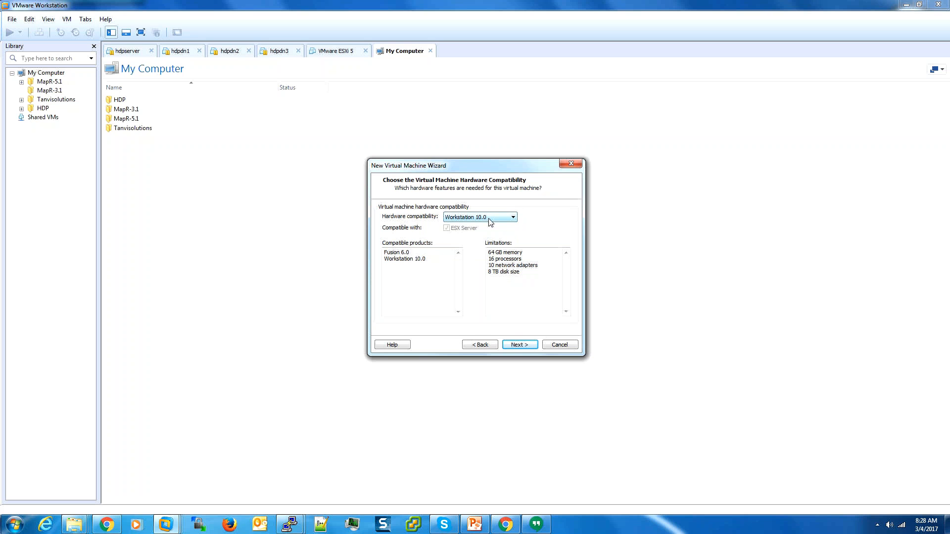
click(523, 346)
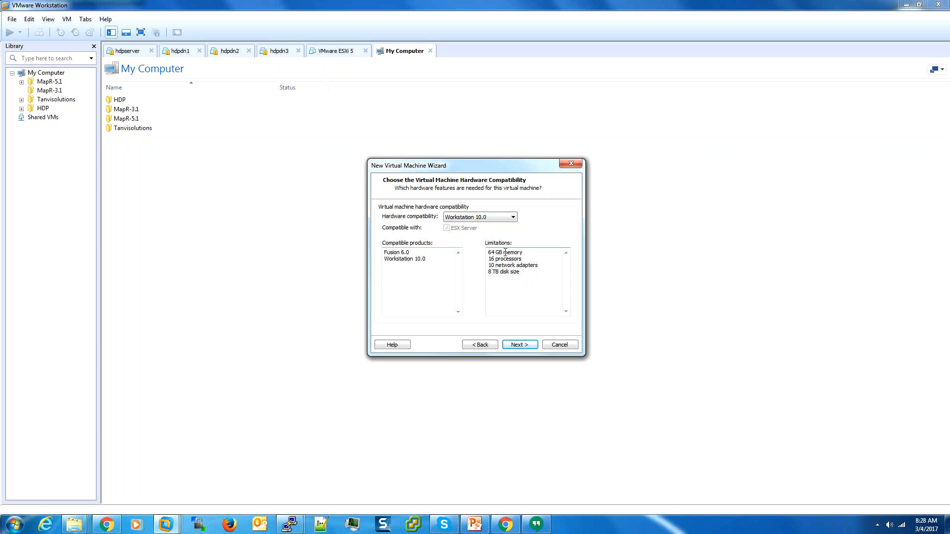
Step: Highlight the memory, processor, network adapter and disk size limitations of the selected hardware compatibility
drag(488, 254, 530, 254)
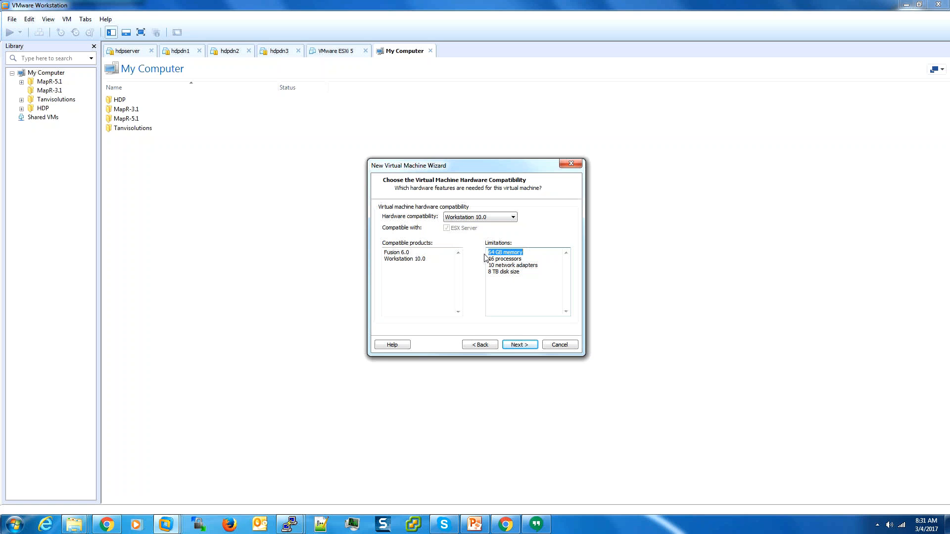
click(512, 277)
click(518, 281)
drag(487, 251, 520, 274)
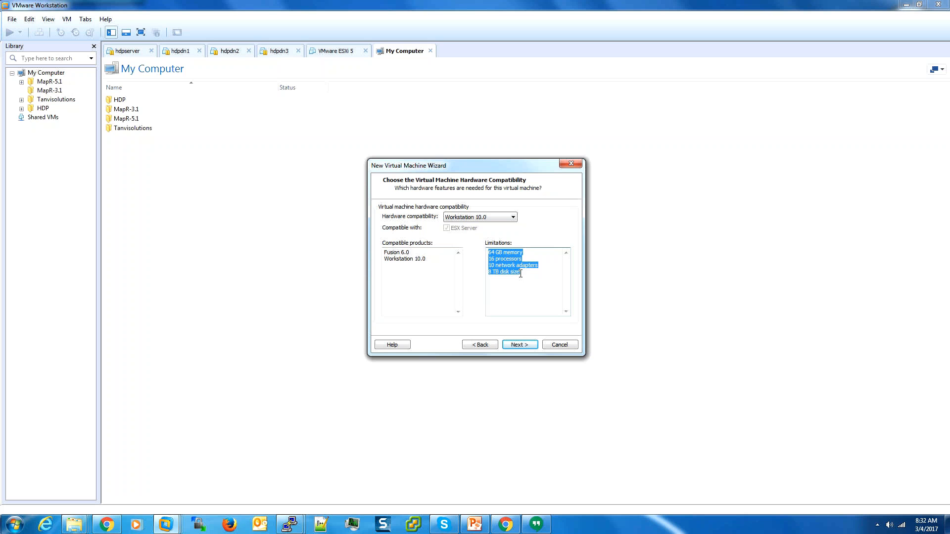
Step: Accept the hardware compatibility and keep the option to install the guest operating system later
click(518, 349)
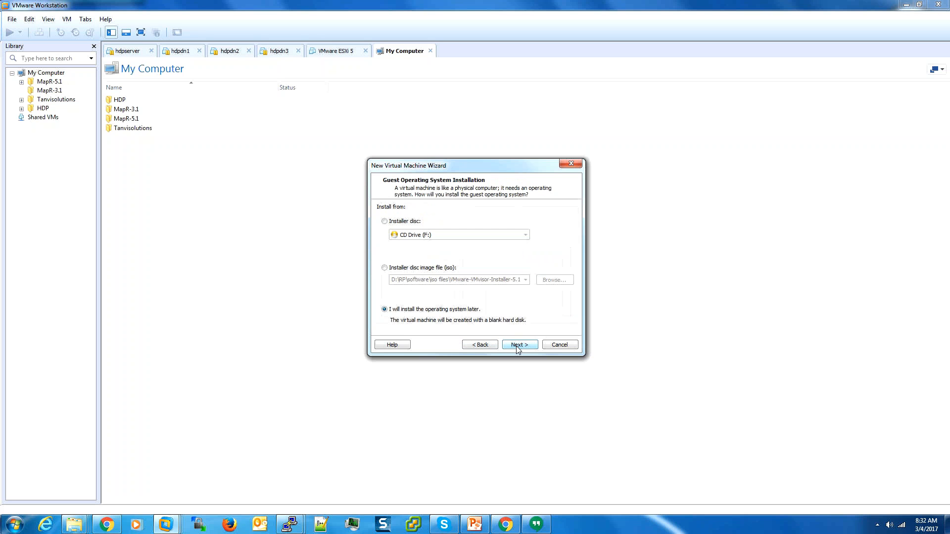
click(489, 348)
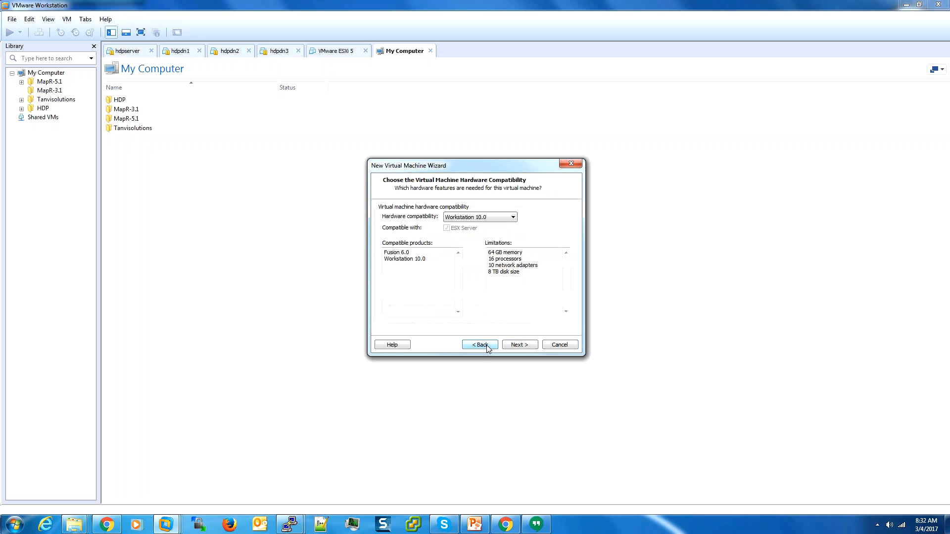
click(523, 349)
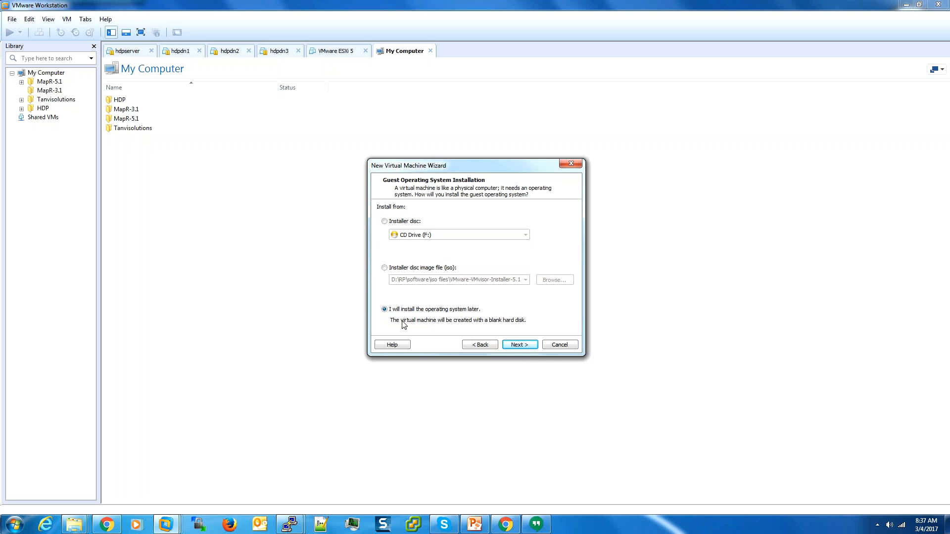
click(527, 345)
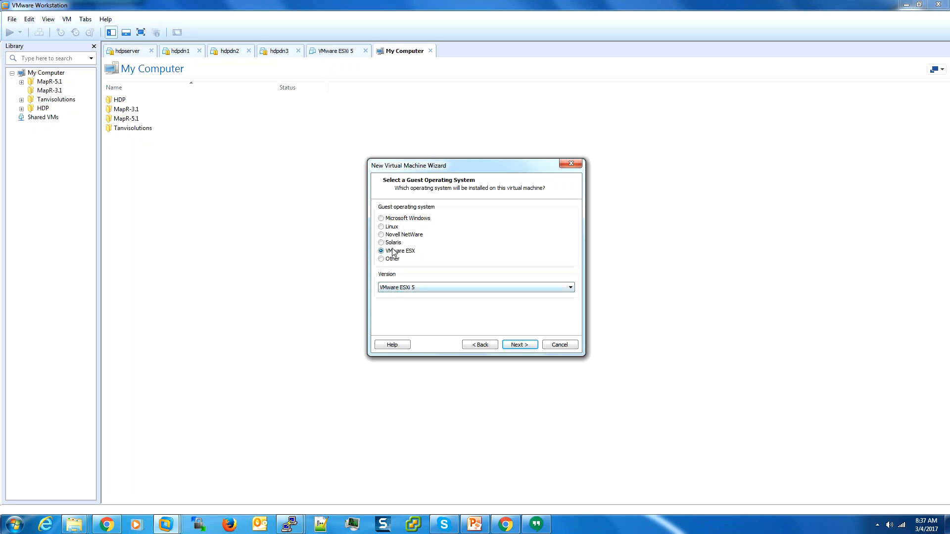
Step: Choose VMware ESX as the guest operating system with VMware ESXi 5 as the version
click(571, 288)
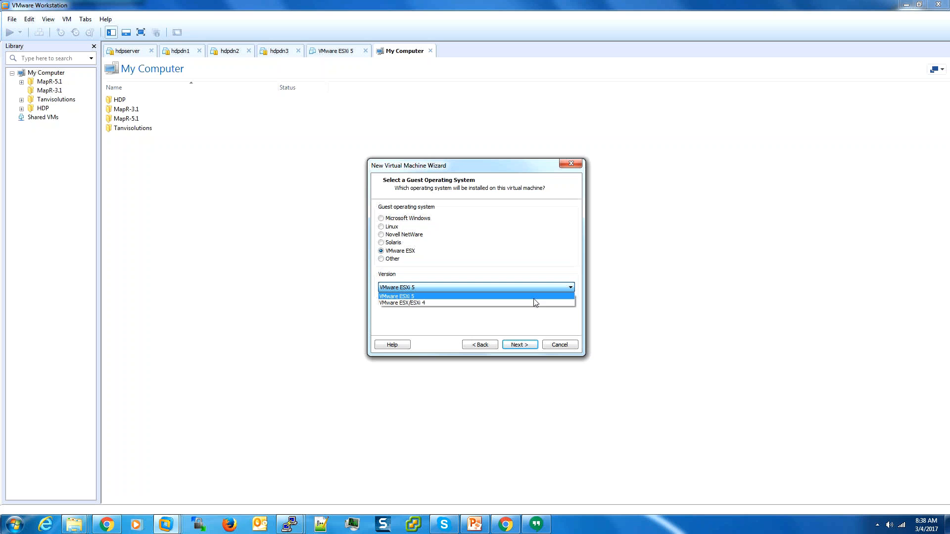
click(534, 299)
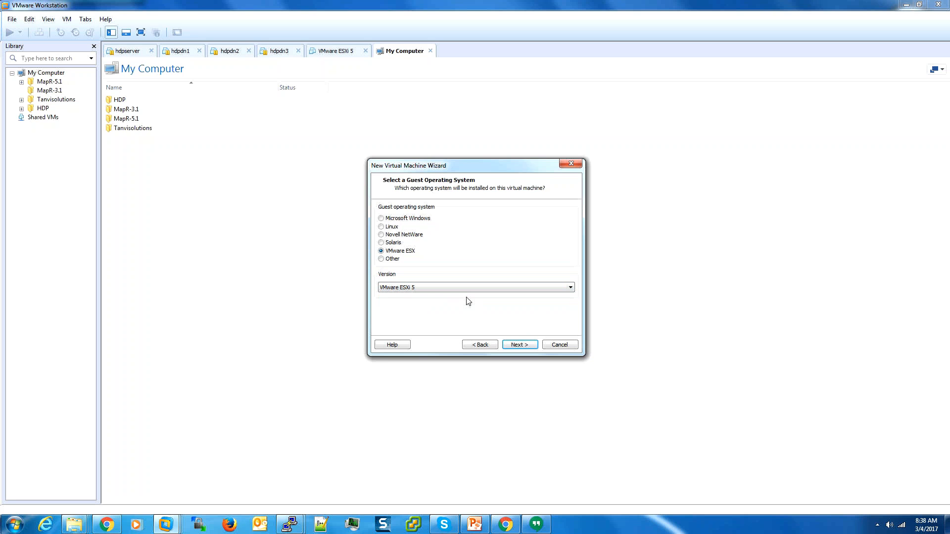
click(513, 349)
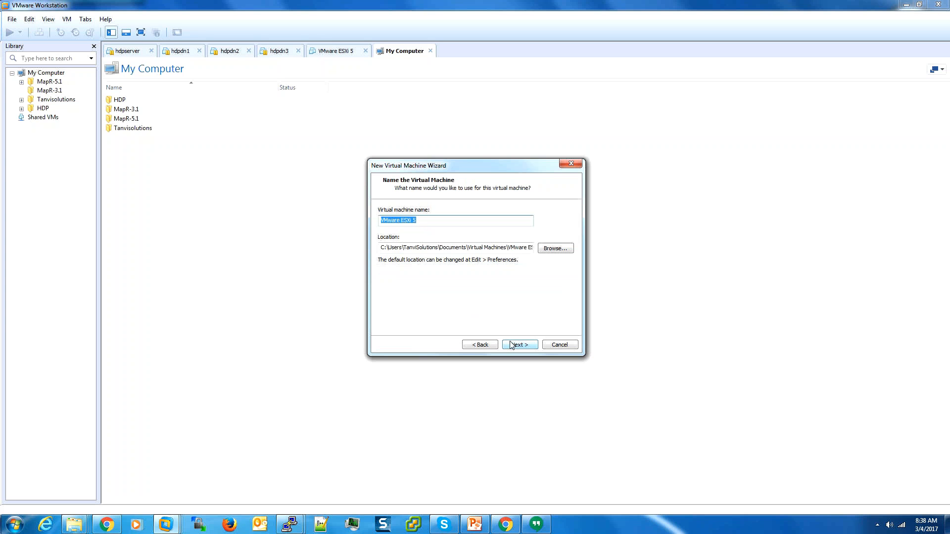
Step: Create a folder named vyVMesxi on the TSRecovery (E:) drive as the location of the VMware ESXi 5 virtual machine
click(549, 249)
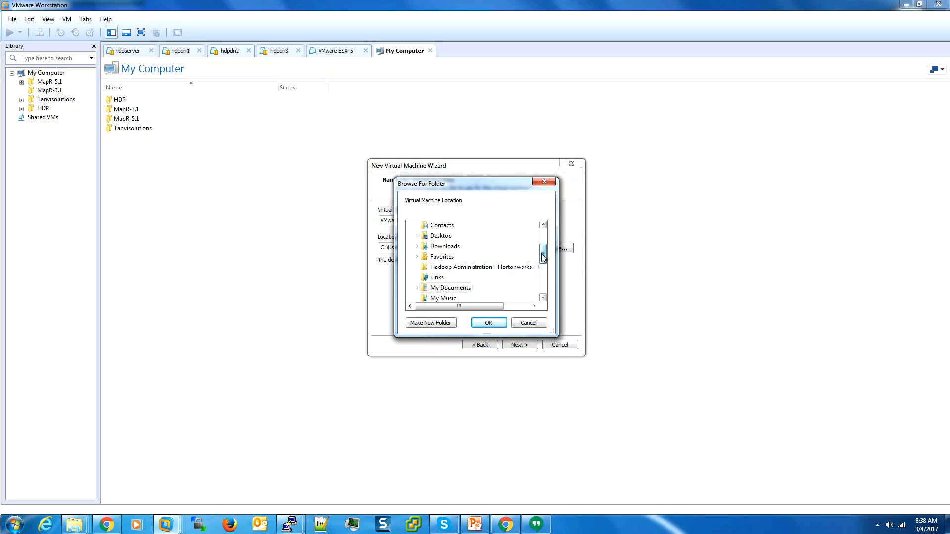
drag(543, 257, 543, 285)
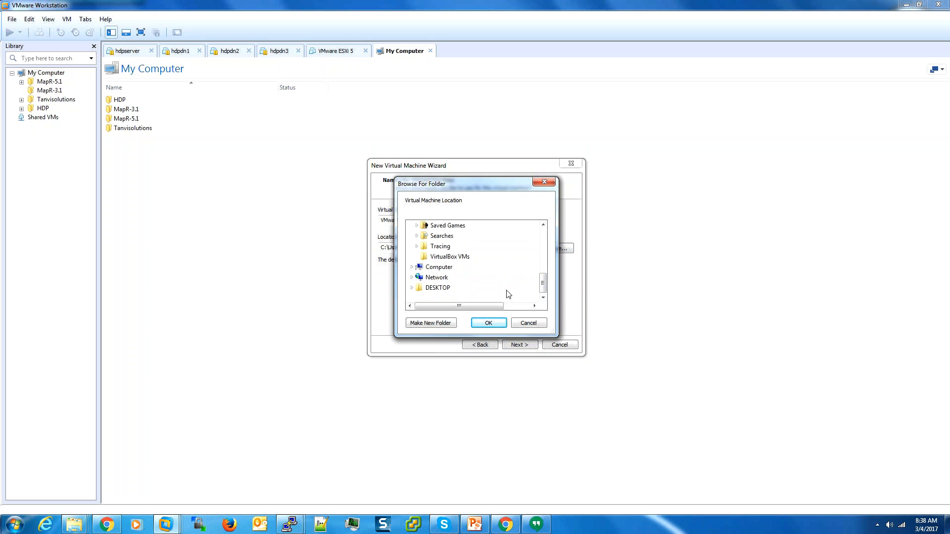
click(411, 268)
click(416, 267)
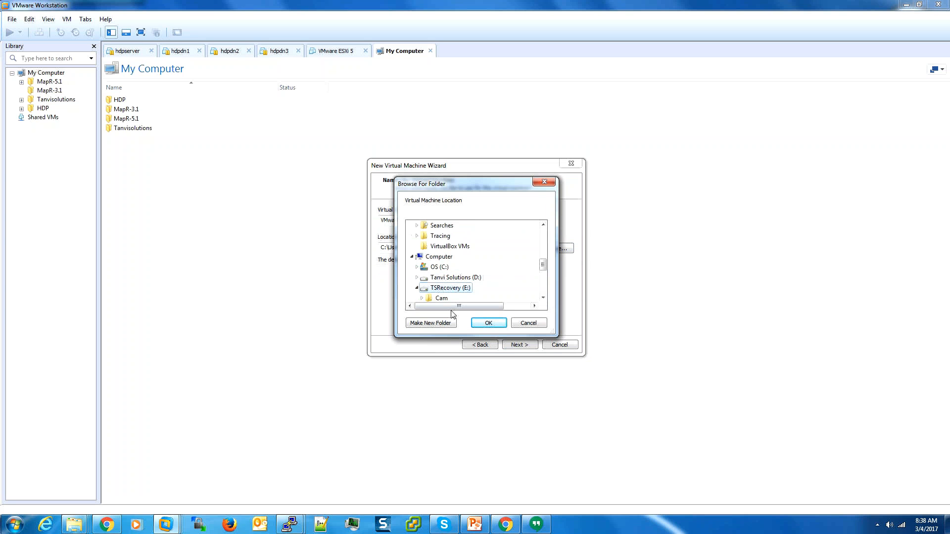
click(438, 325)
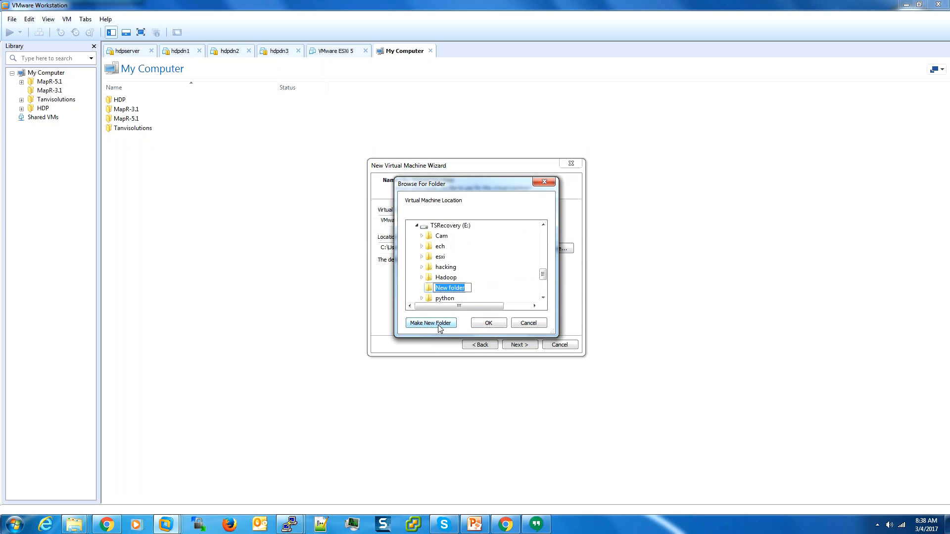
text(vyVMesxi)
click(488, 324)
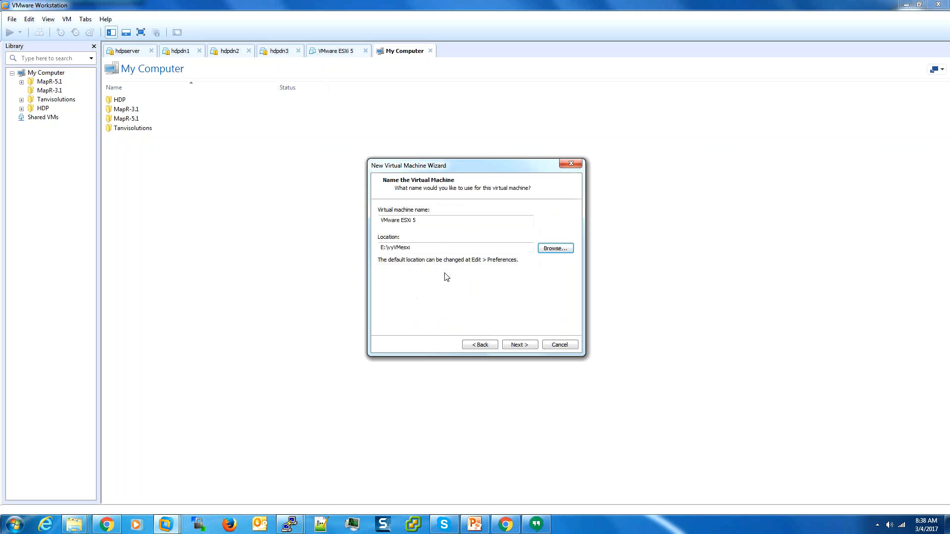
click(518, 345)
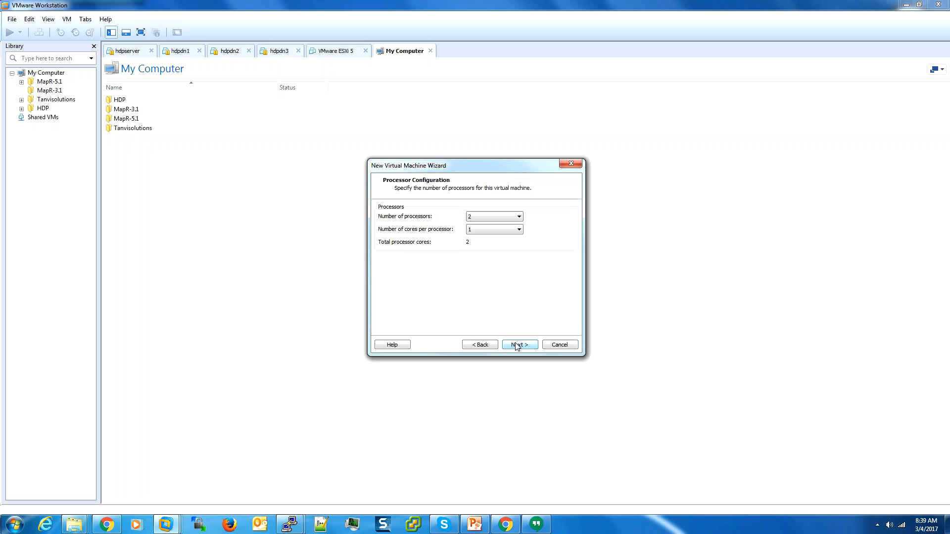
Step: Accept 2 processors with 1 core each and set the virtual machine's memory to 8192 MB
click(517, 346)
click(517, 346)
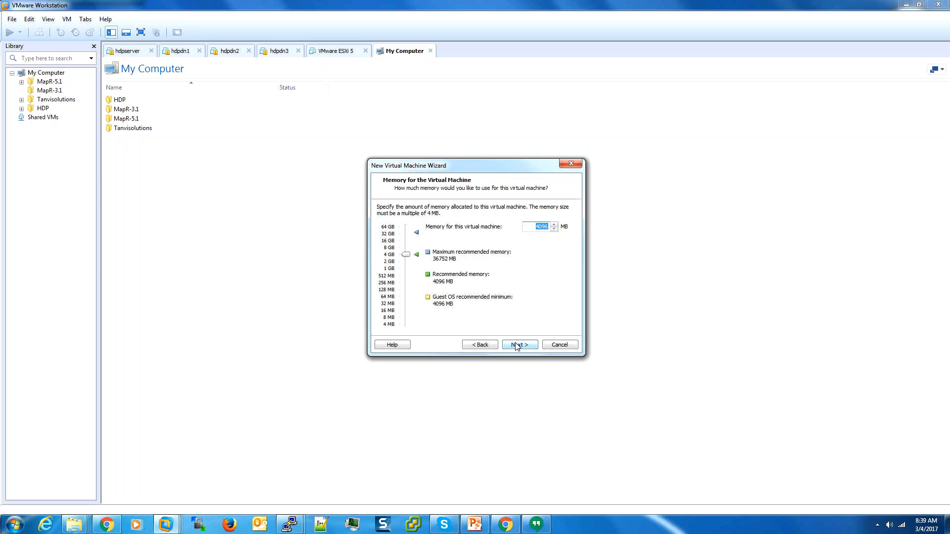
click(402, 249)
click(521, 345)
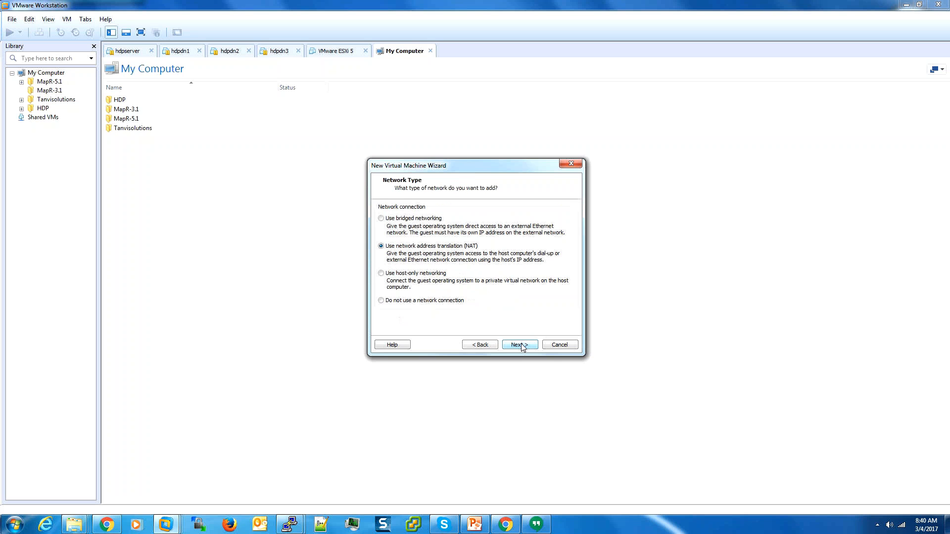
Step: Select bridged networking for the virtual machine and keep the recommended LSI Logic SCSI controller
click(410, 220)
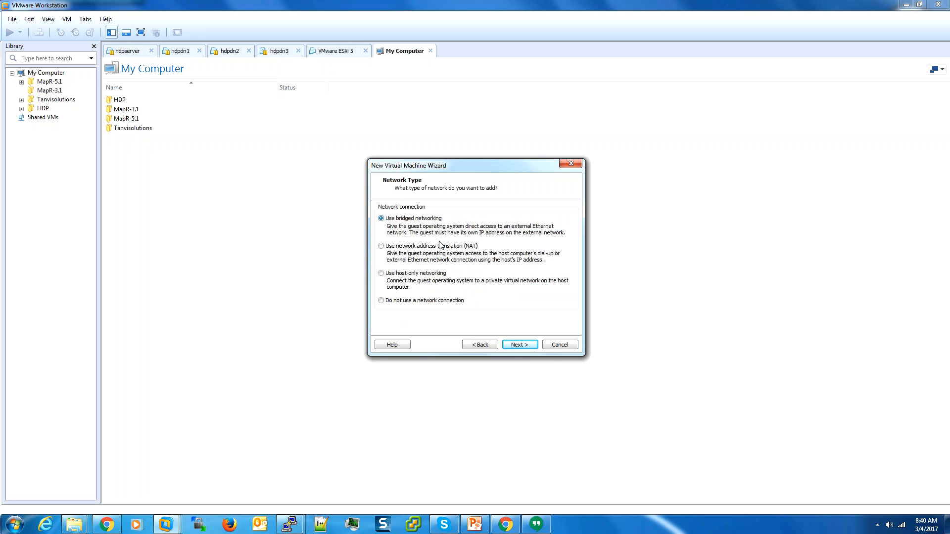
click(520, 344)
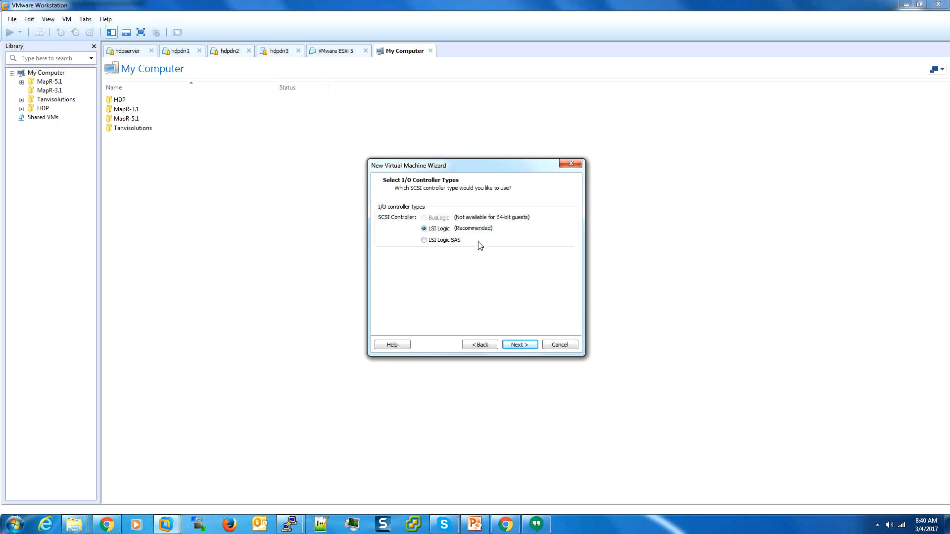
click(529, 349)
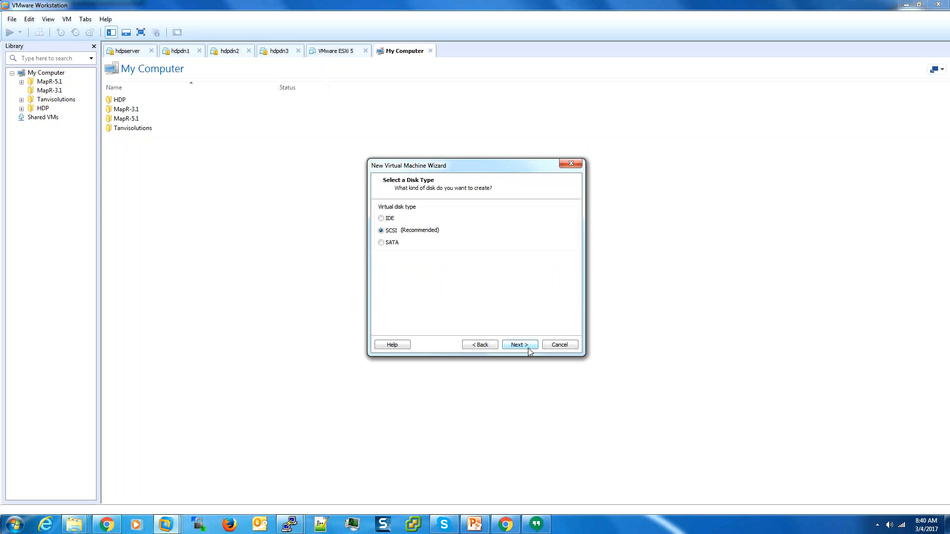
Step: Give the machine a new 40 GB SCSI virtual disk stored as a single file, VMware ESXi 5.vmdk, and finish creating it
click(529, 349)
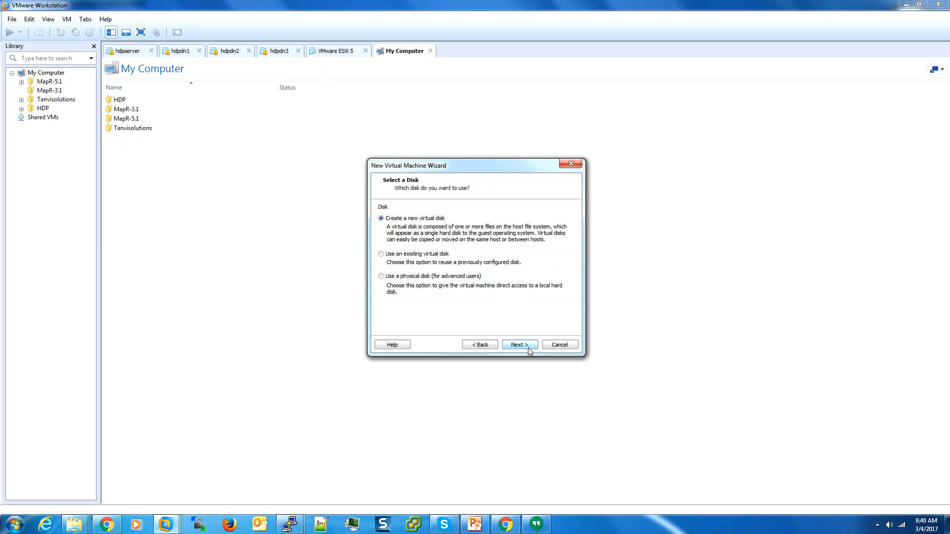
click(527, 349)
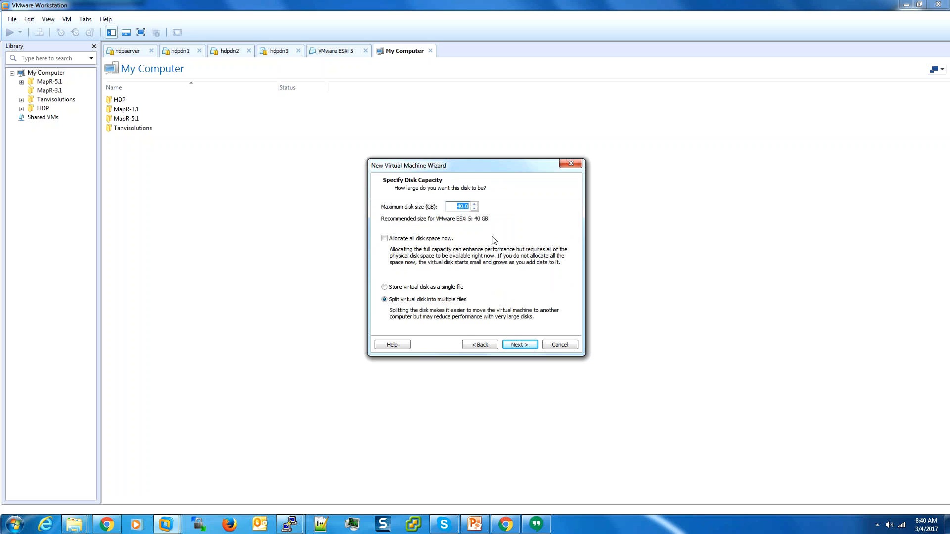
click(426, 288)
click(528, 350)
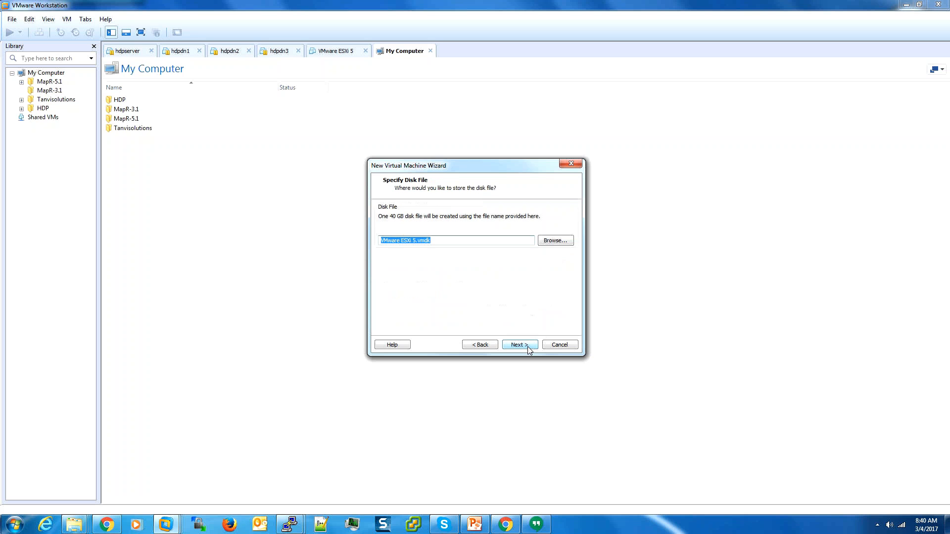
click(529, 350)
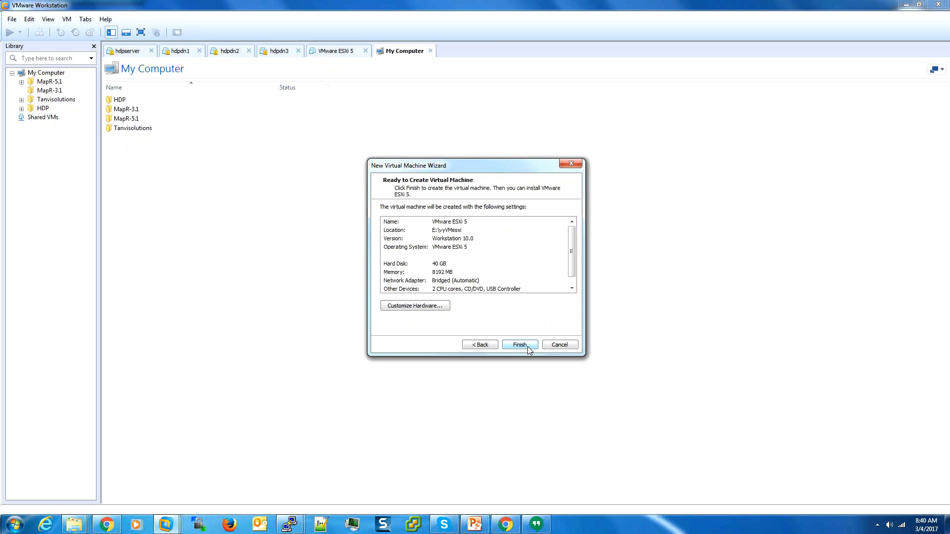
click(529, 350)
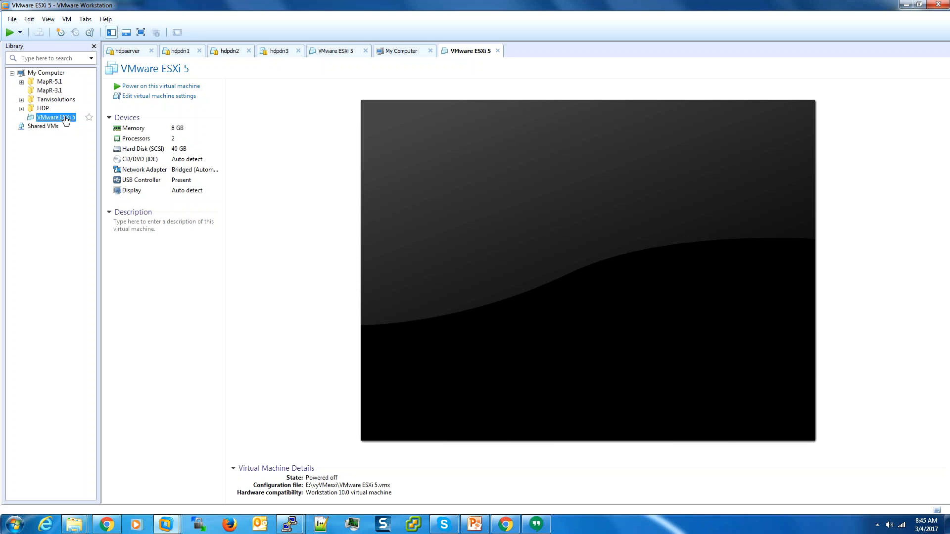
Step: Set the new VMware ESXi 5 virtual machine's CD/DVD drive to use an ISO image file
click(162, 161)
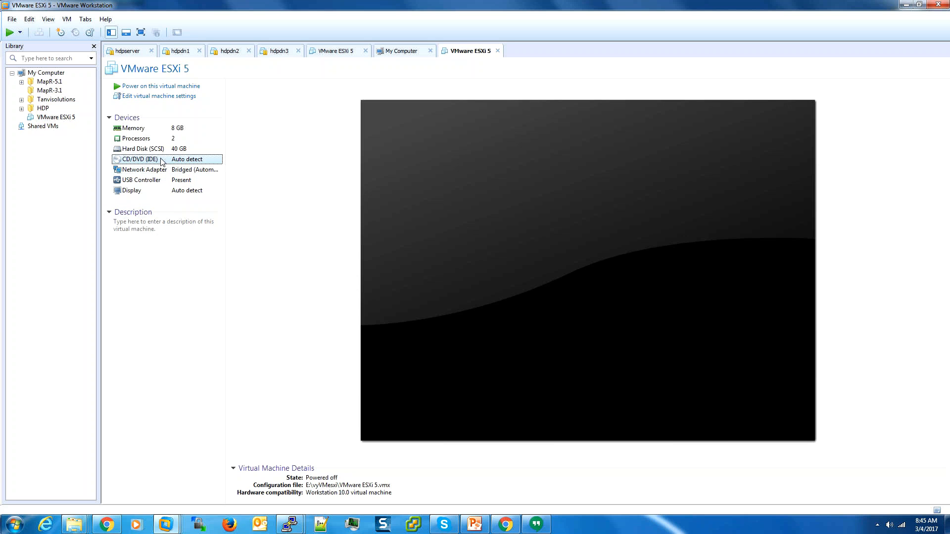
double_click(162, 160)
click(498, 207)
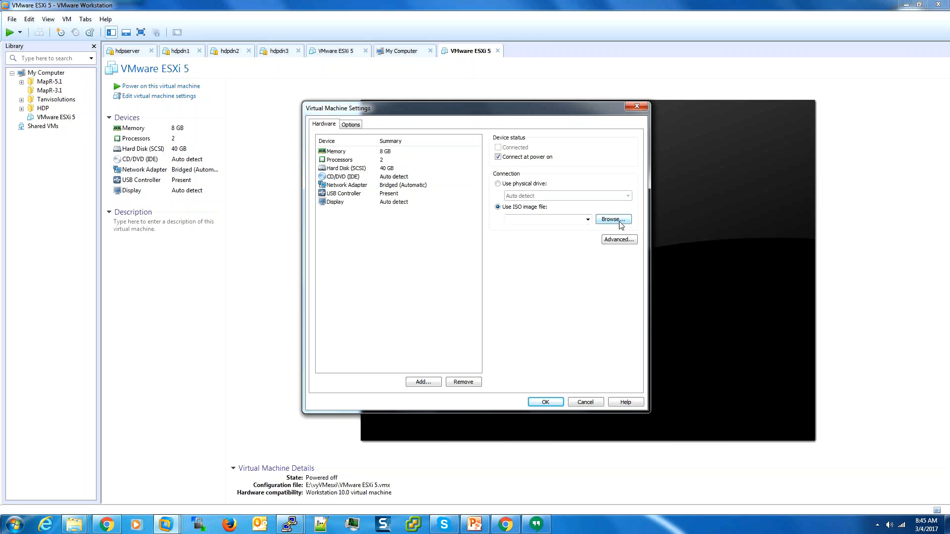
Step: Attach the VMware-VMvisor-Installer-5.1.0-799733 image from D:\RP\software\iso files to the drive and power on the virtual machine
click(619, 222)
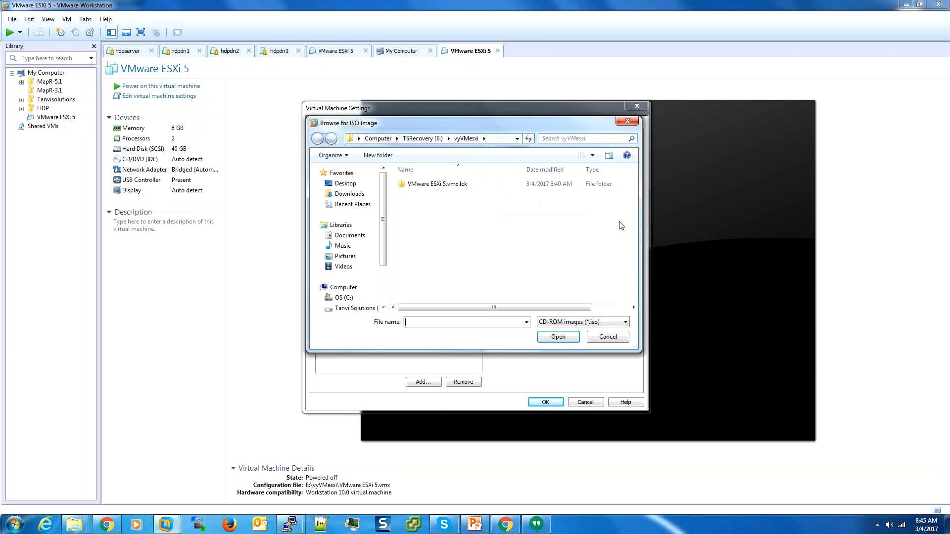
click(356, 309)
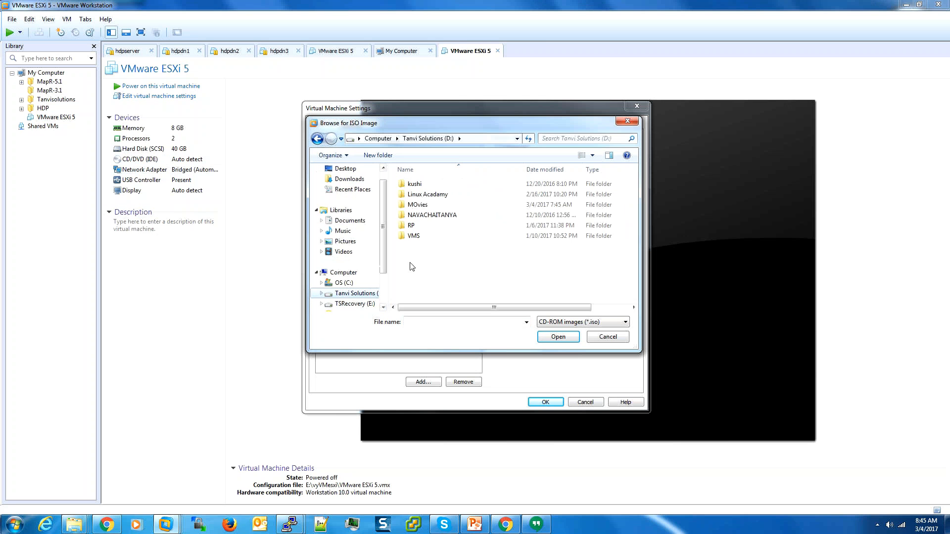
double_click(411, 225)
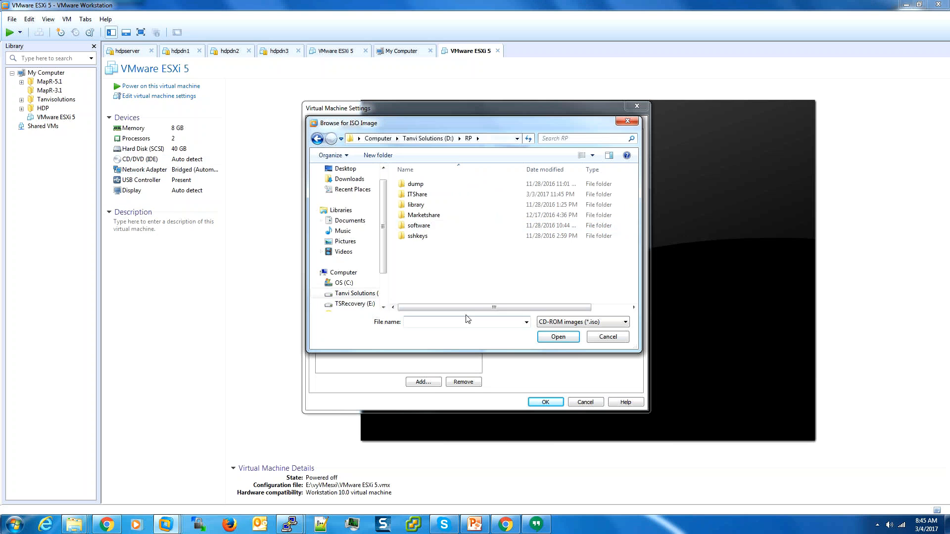
double_click(419, 226)
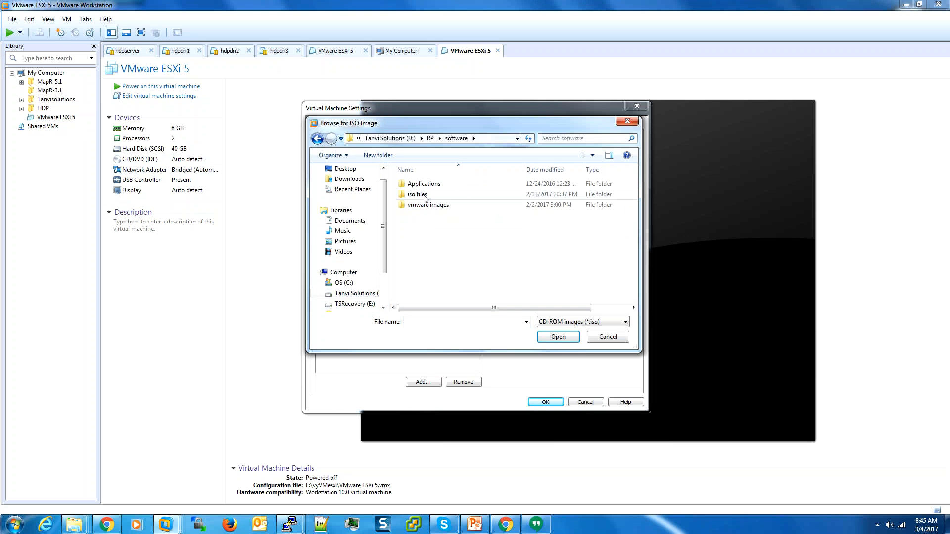
double_click(417, 195)
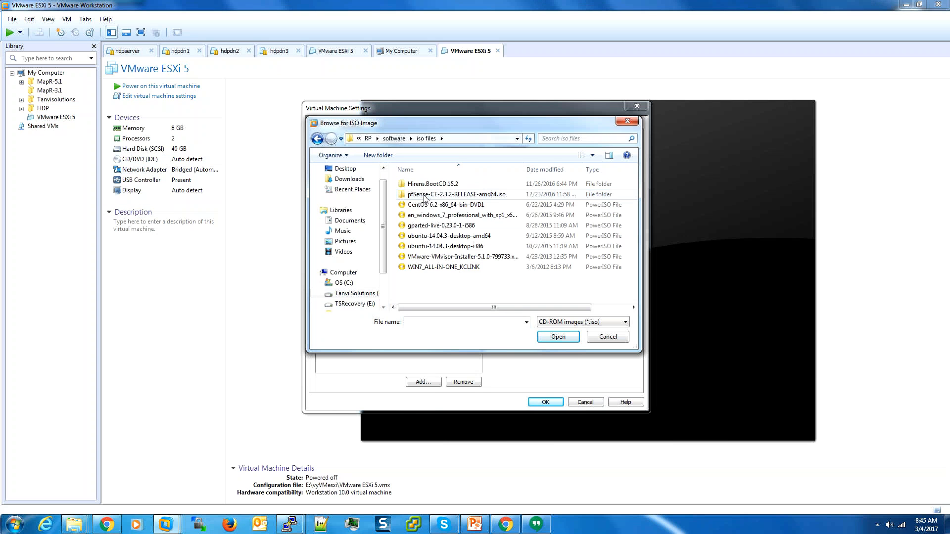
click(464, 257)
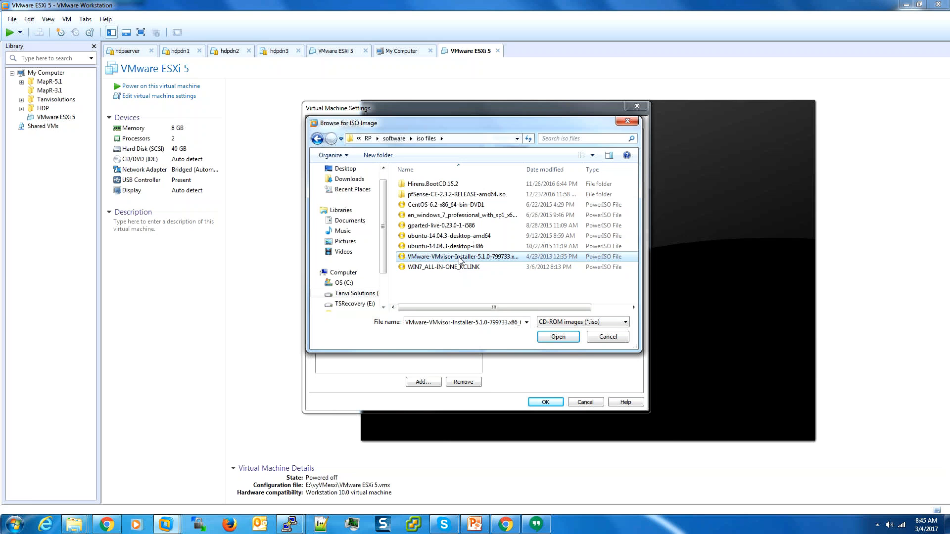
click(564, 338)
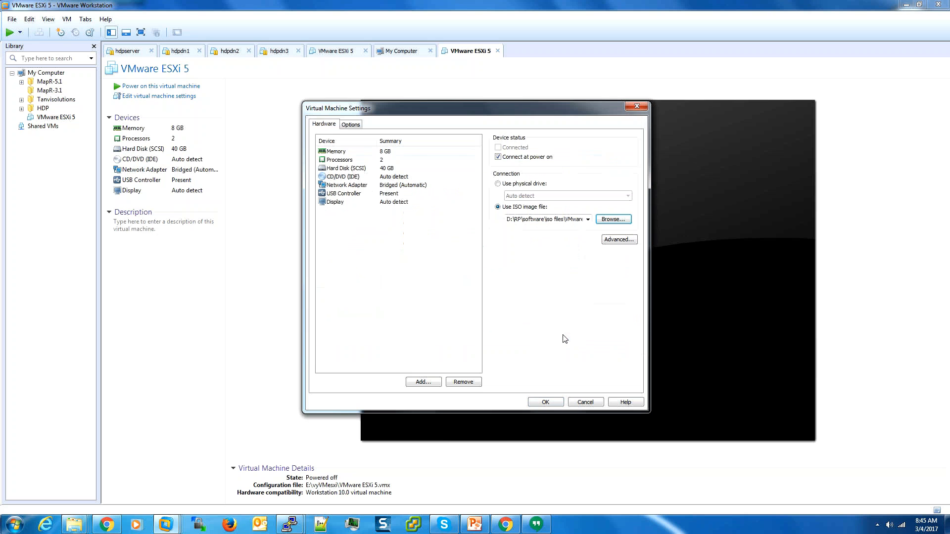
click(546, 403)
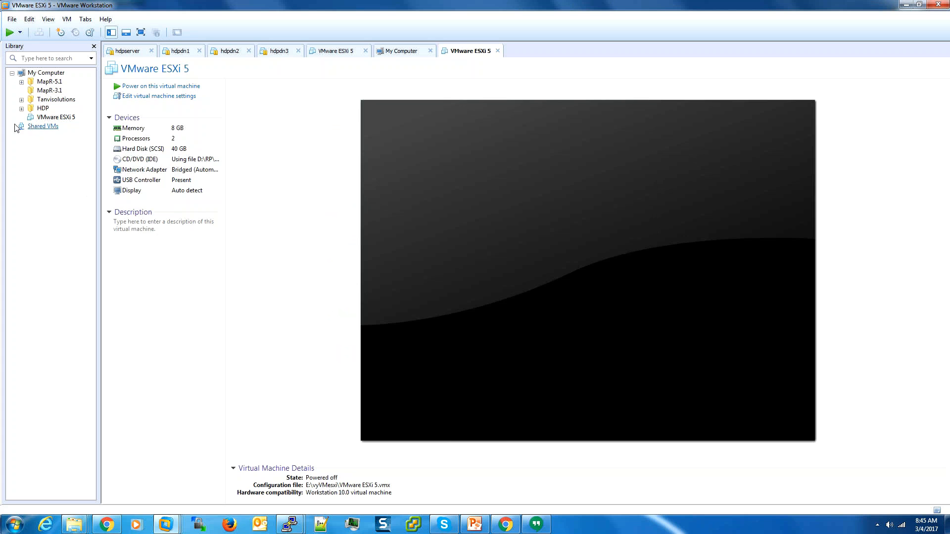
click(143, 87)
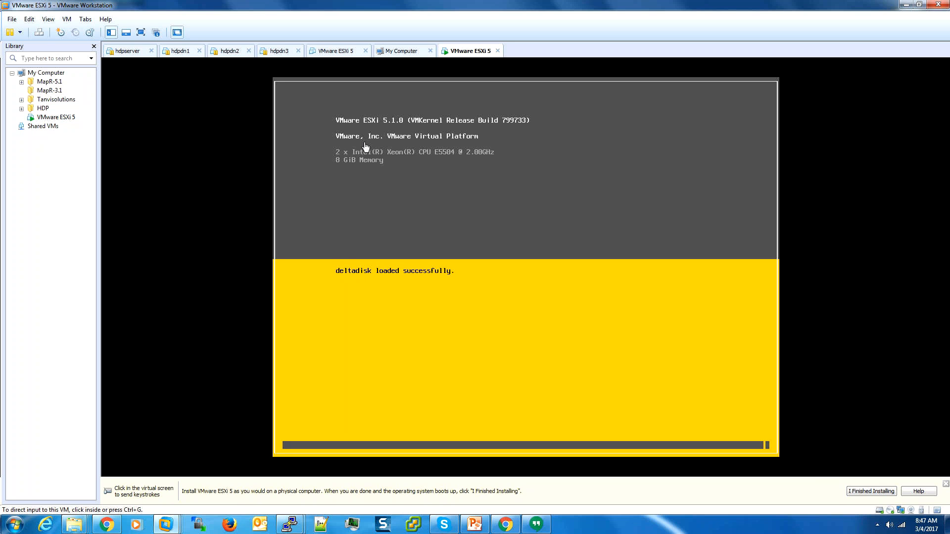
Step: Start another Workstation 10.0 virtual machine for VMware ESXi 5, with the operating system installed later and the default name and location
click(12, 20)
click(63, 33)
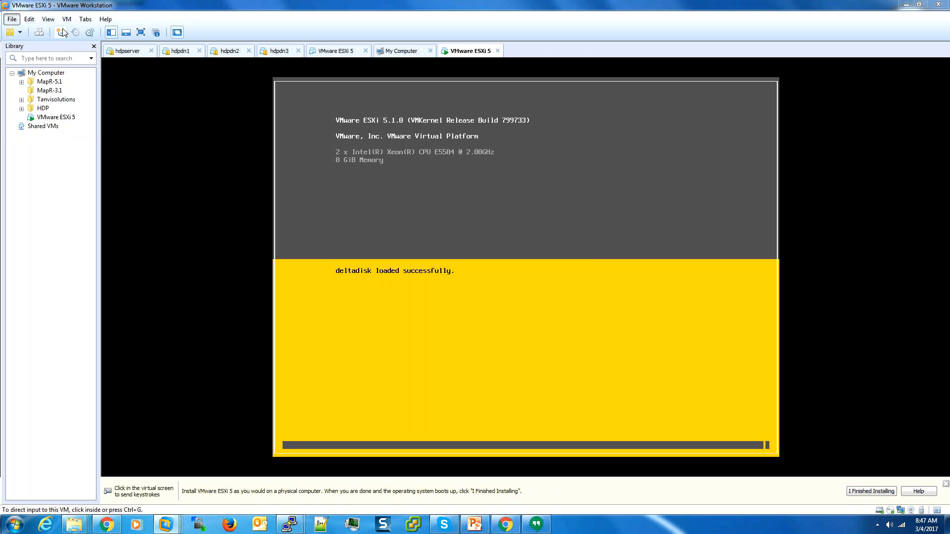
click(515, 345)
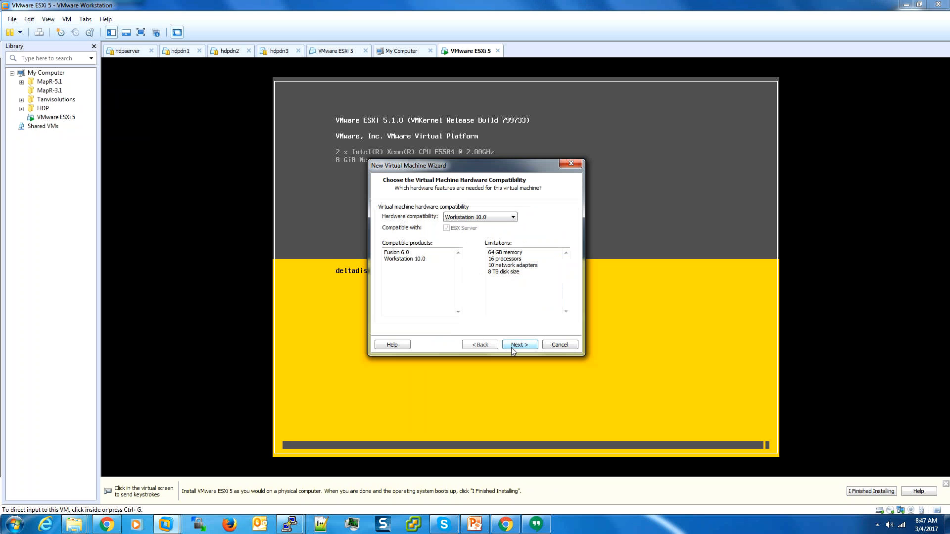
click(519, 345)
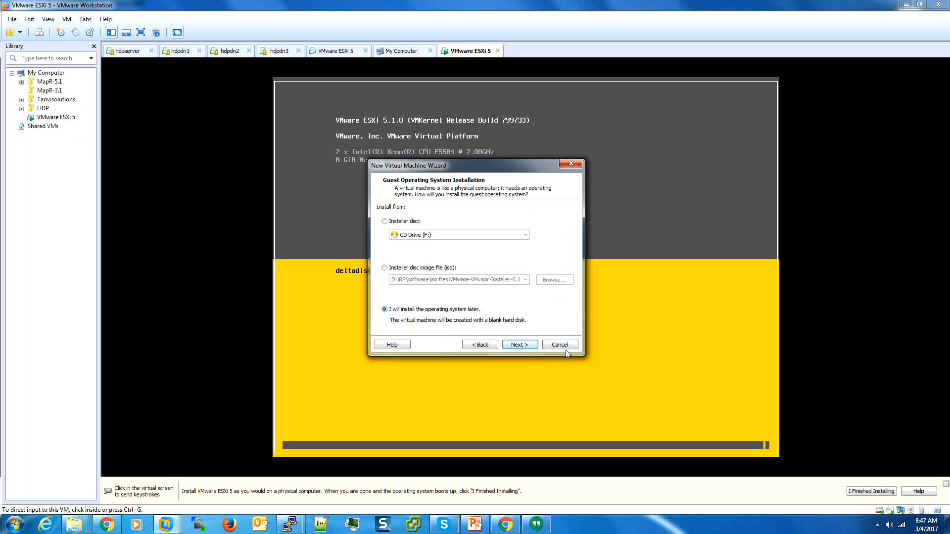
click(526, 349)
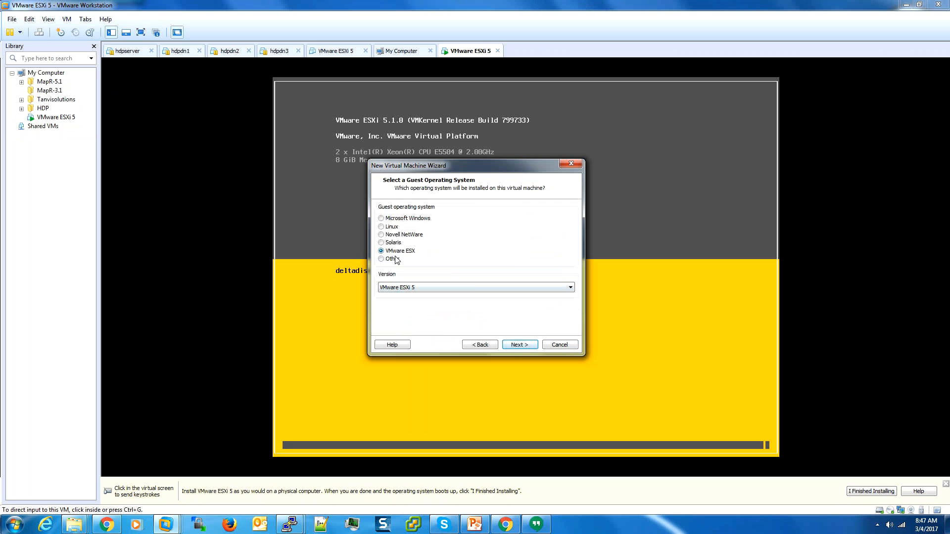
click(517, 345)
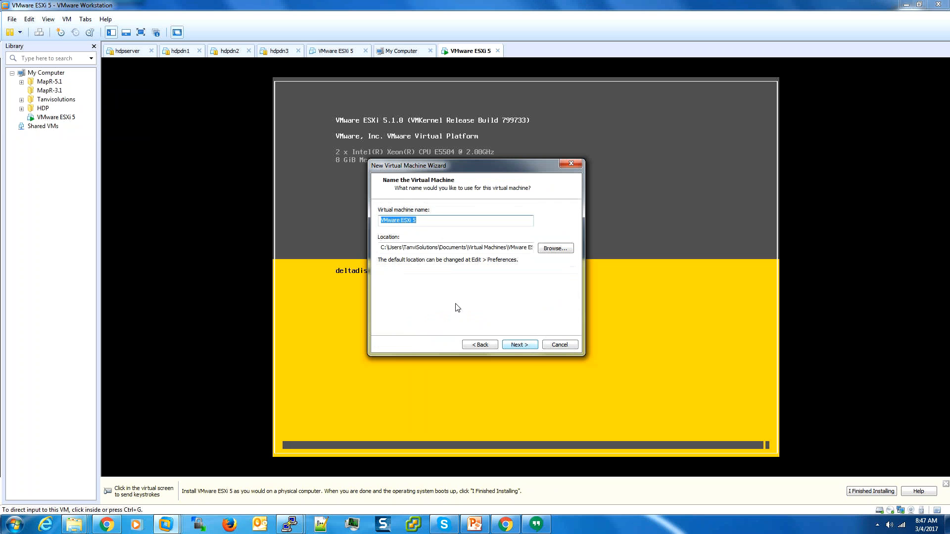
click(519, 345)
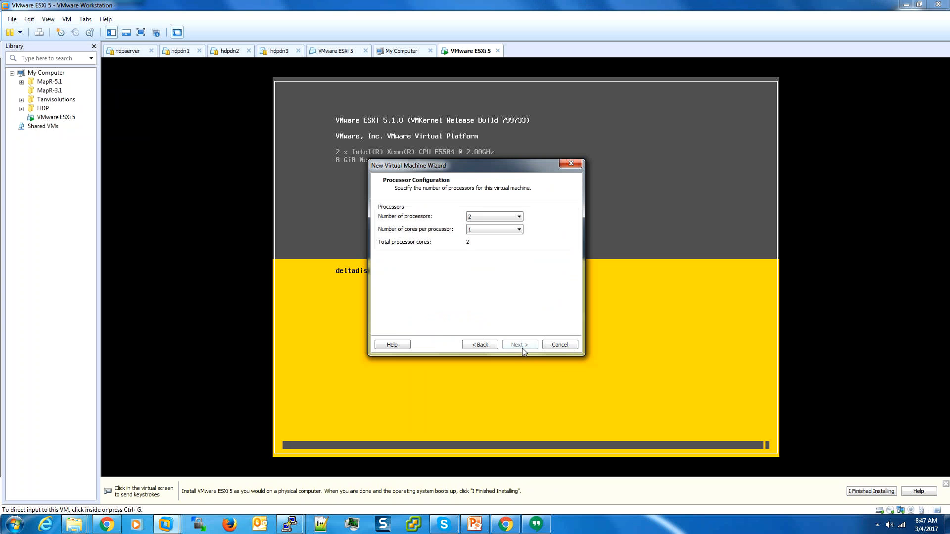
Step: Finish creating the second virtual machine with the default 2 processors, 4 GB memory, NAT networking and a new 40 GB SCSI disk
click(520, 345)
click(520, 345)
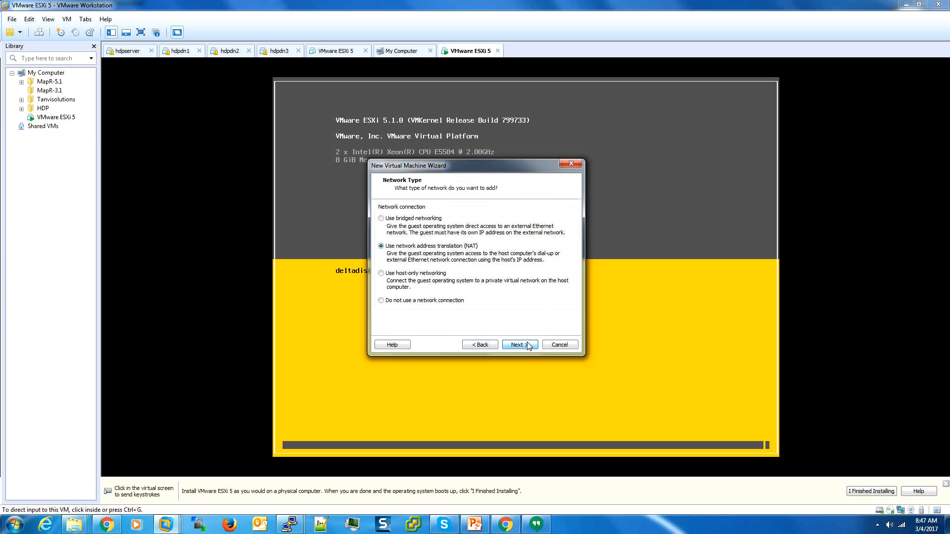
click(517, 345)
click(520, 345)
click(526, 345)
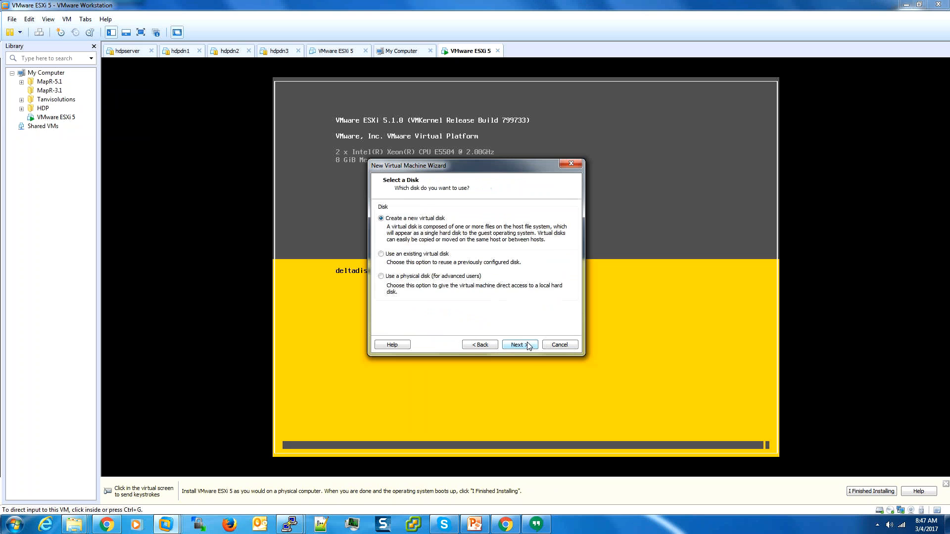
click(528, 344)
click(527, 345)
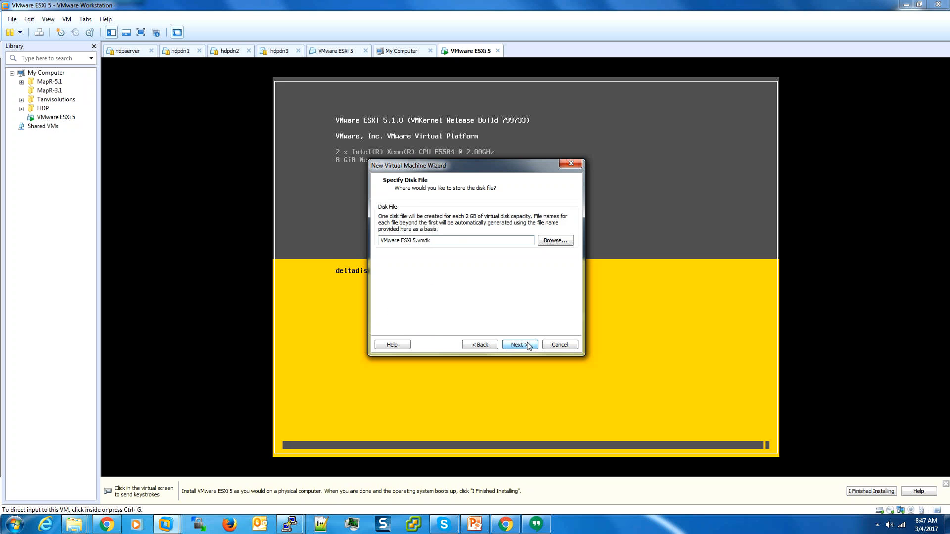
click(528, 345)
click(528, 345)
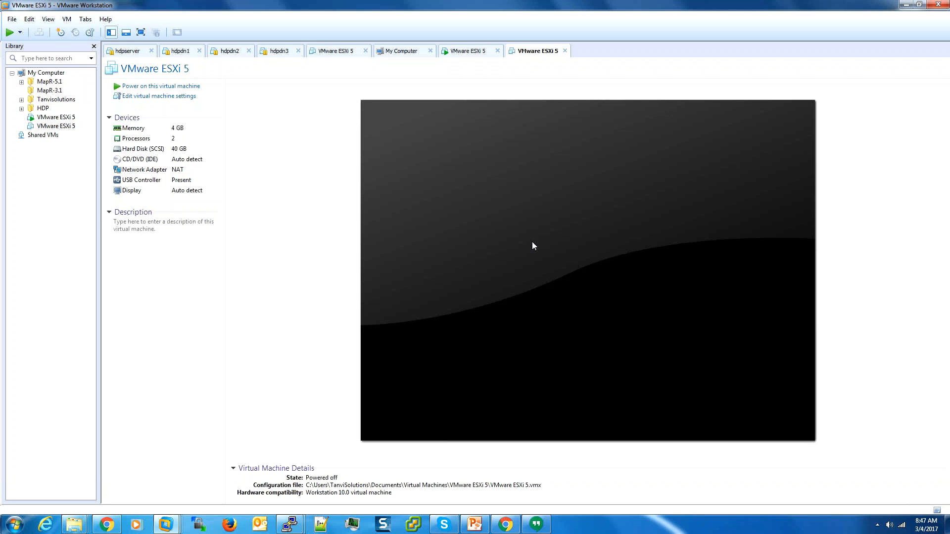
Step: Check the running VMware ESXi 5 machine, and switch to PowerPoint to view the Architecture of ESXi slide
click(470, 55)
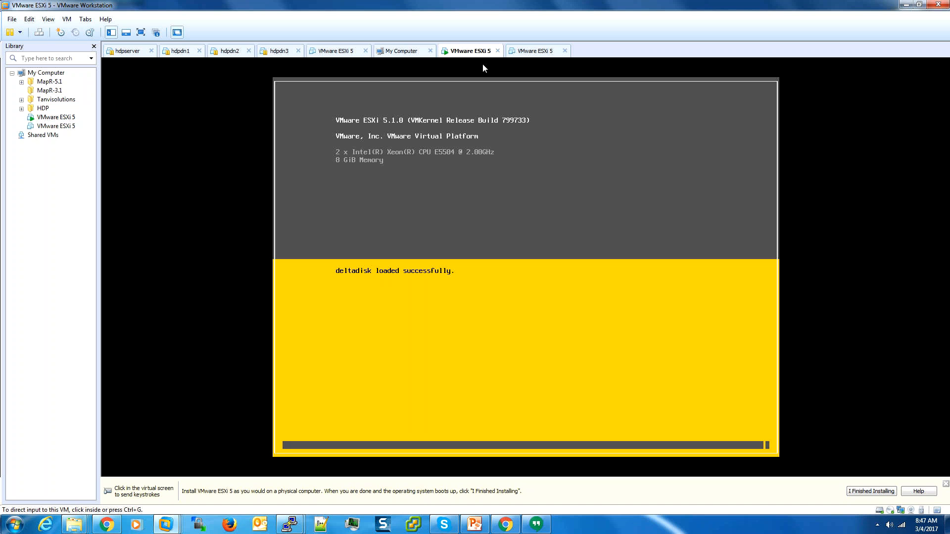
click(485, 529)
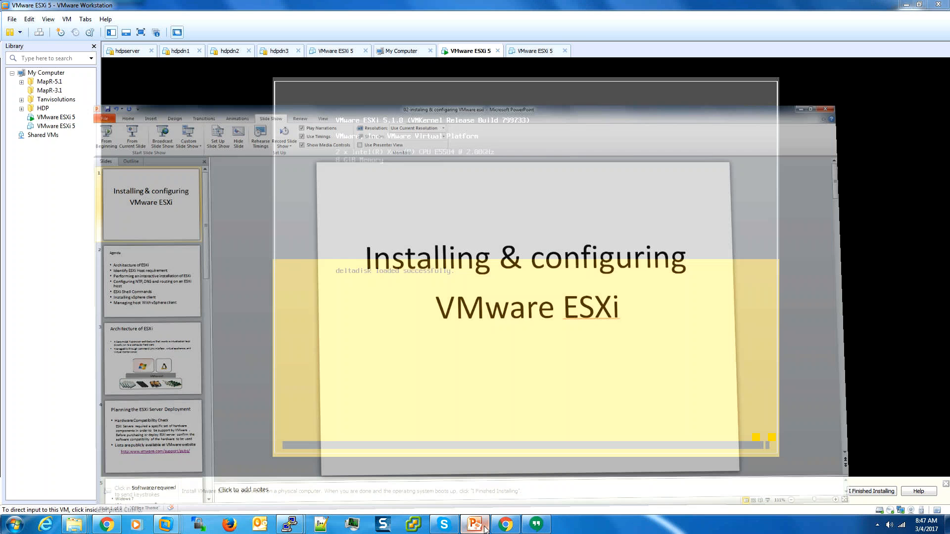
scroll(606, 411, down, 2)
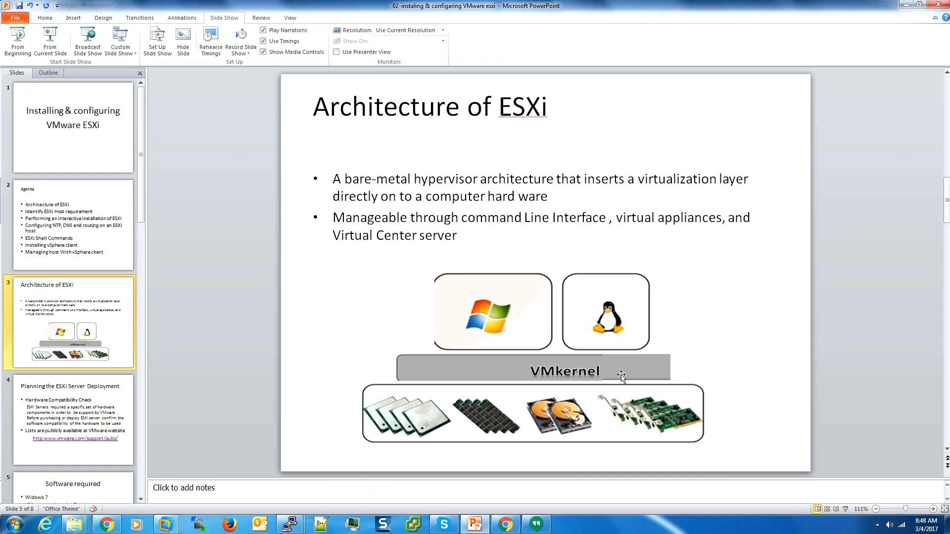
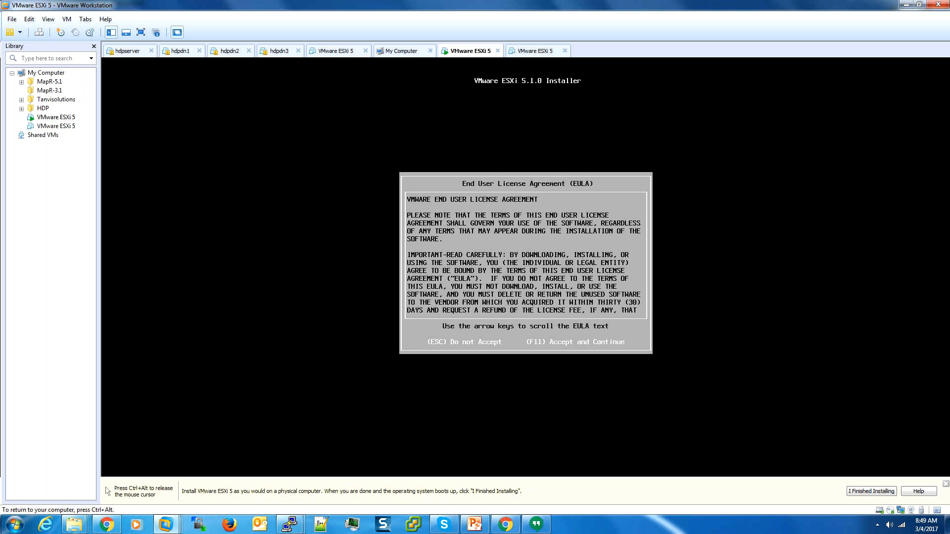
Step: Accept the ESXi license agreement and choose the 40 GiB local VMware virtual disk and US Default keyboard layout for the installation
key(F11)
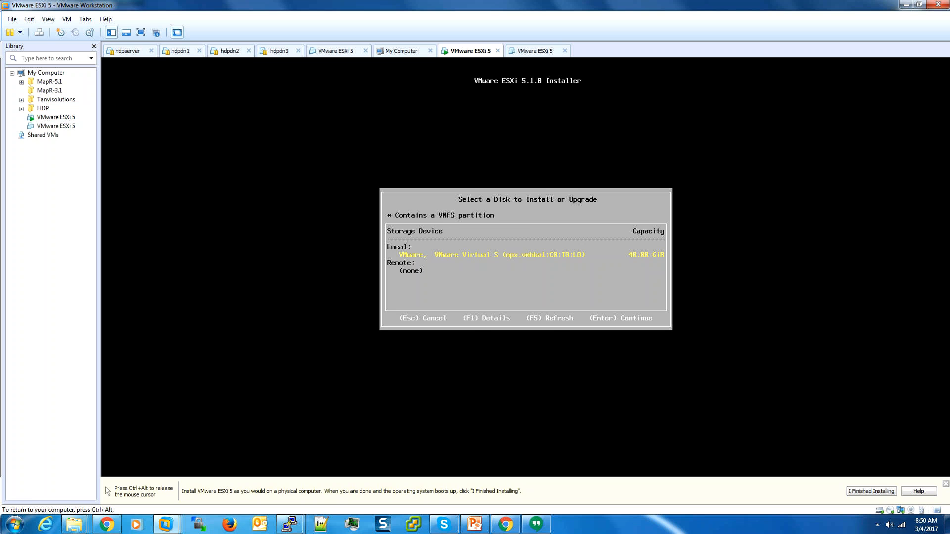
key(Return)
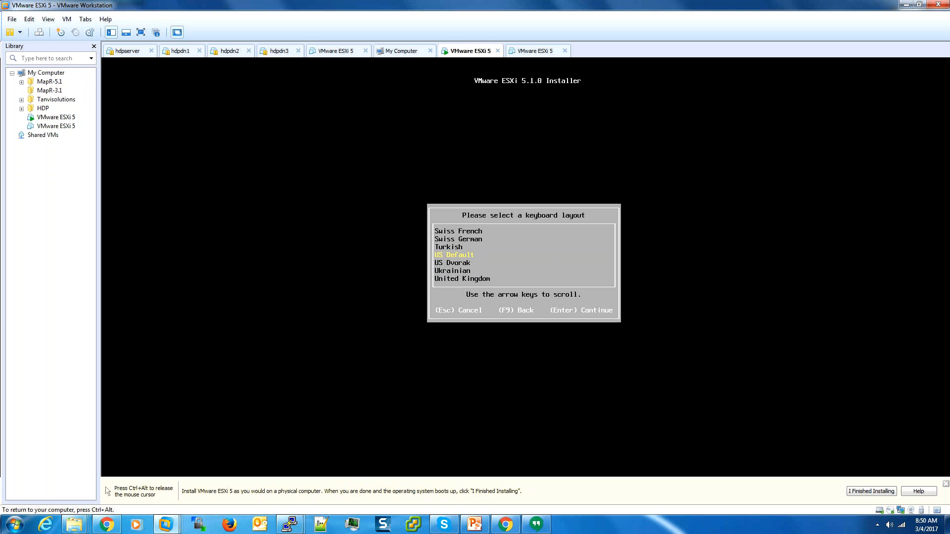
key(Return)
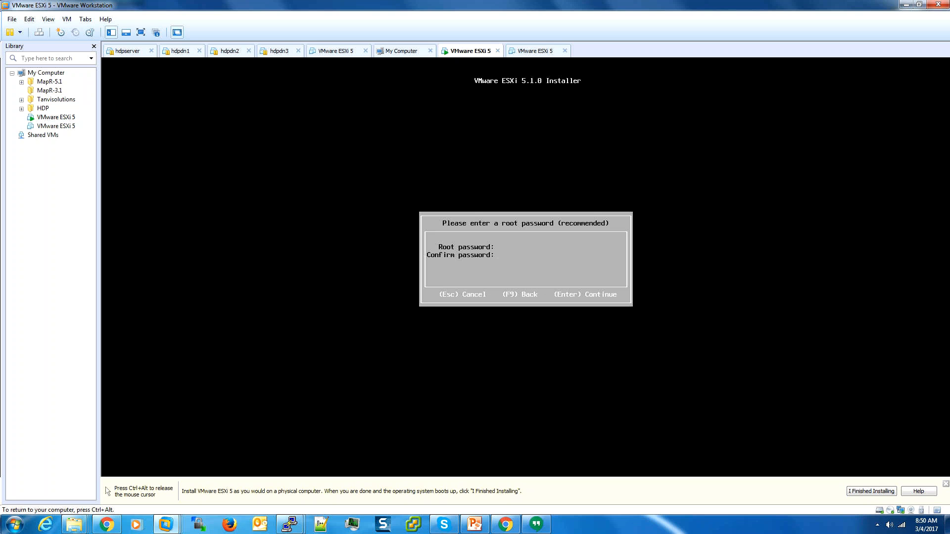
Step: Enter and confirm the root password for the ESXi host, correcting the confirmation entry
text(*****)
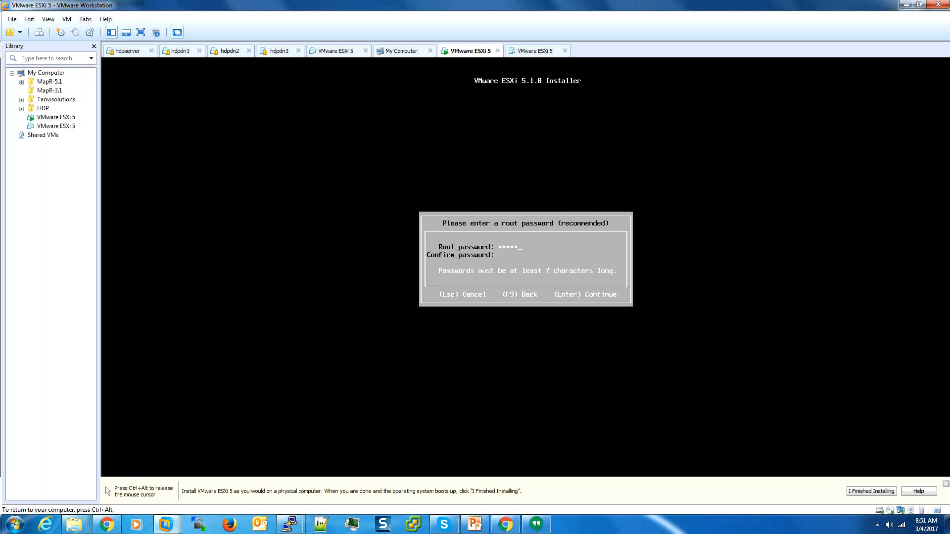
text(***)
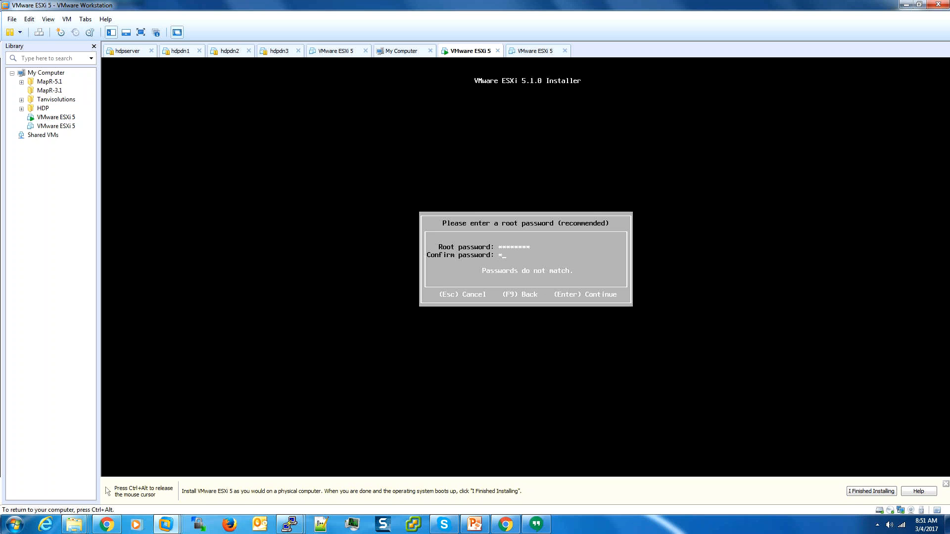
text(****)
key(BackSpace)
key(BackSpace)
key(BackSpace)
key(BackSpace)
text(******)
key(Return)
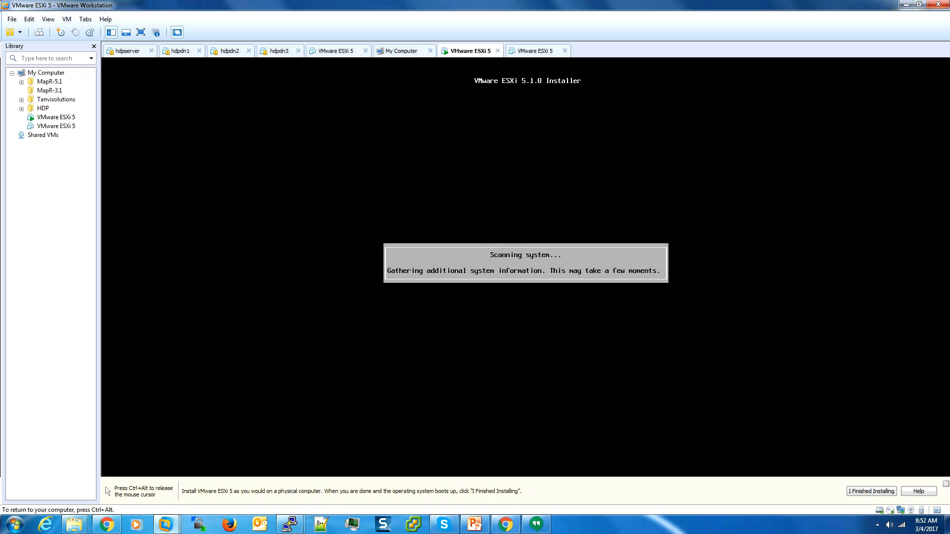
Step: Confirm installing ESXi 5.1.0 on disk mpx.vmhba1:C0:T0:L0 and reboot the server once the installation completes
key(ctrl+alt)
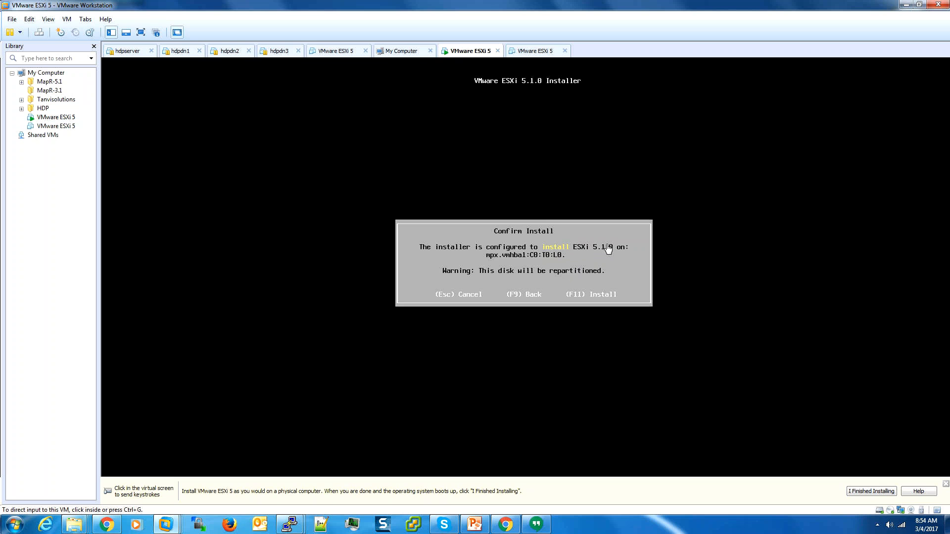
click(548, 260)
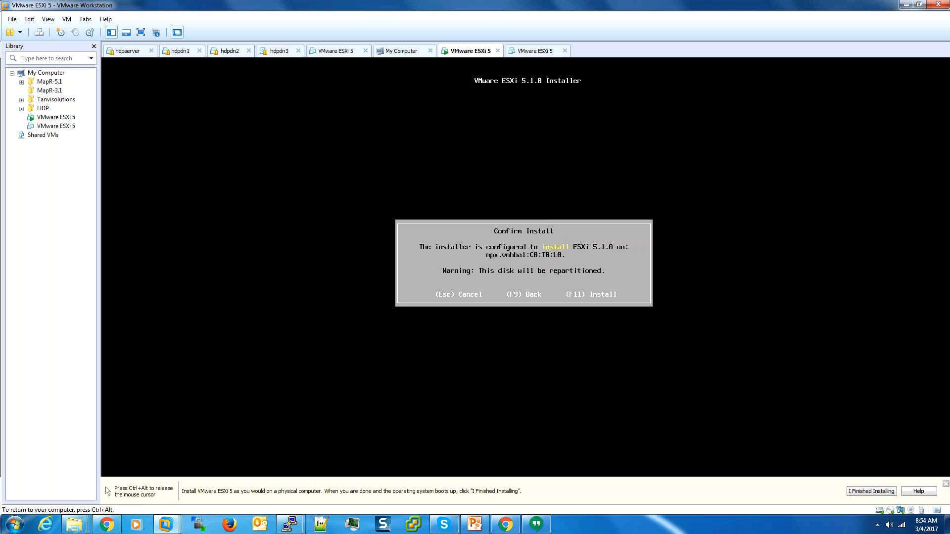
key(F11)
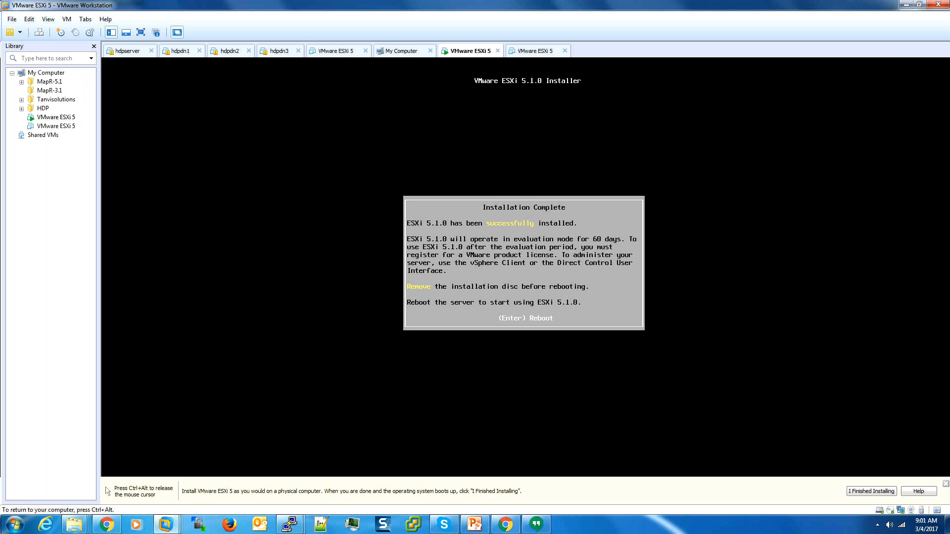
key(Return)
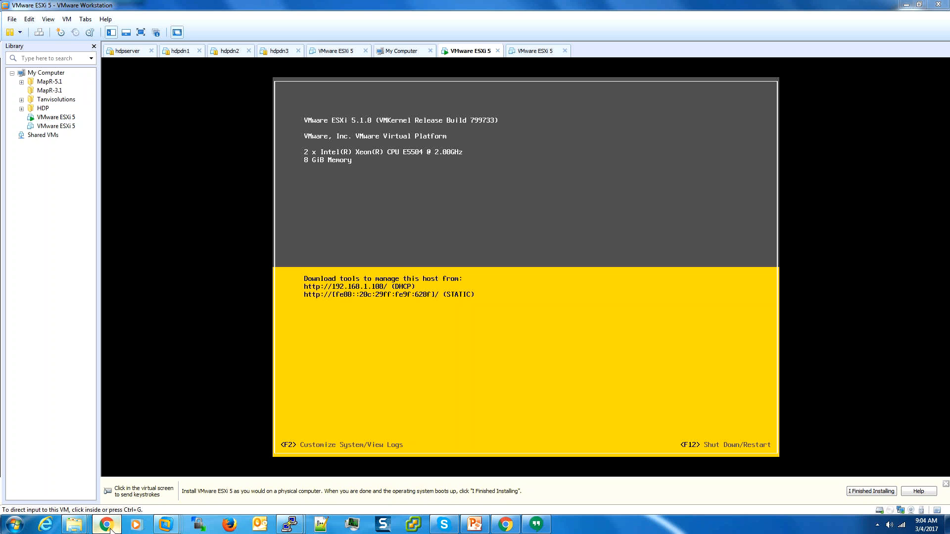
Step: Minimize the VMware Workstation window and the vmwarw10 folder window
click(903, 6)
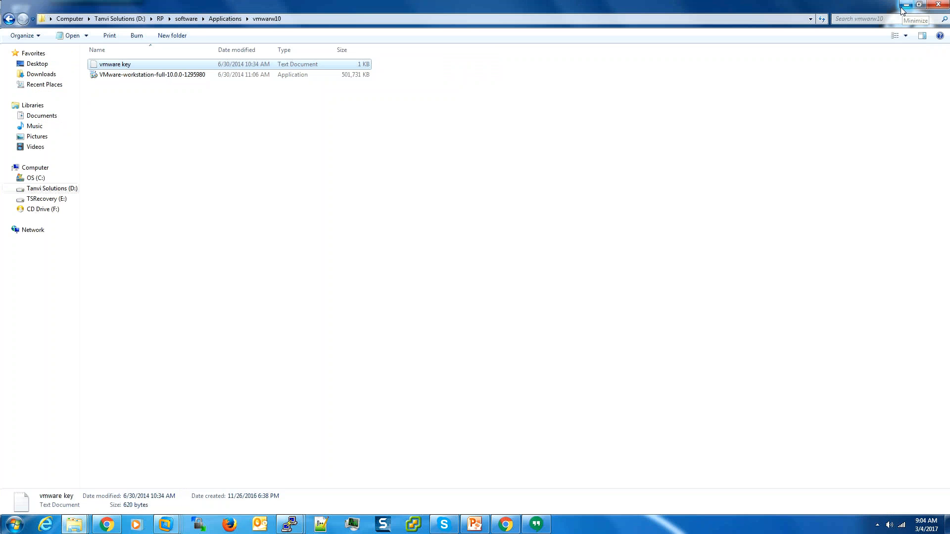
click(906, 6)
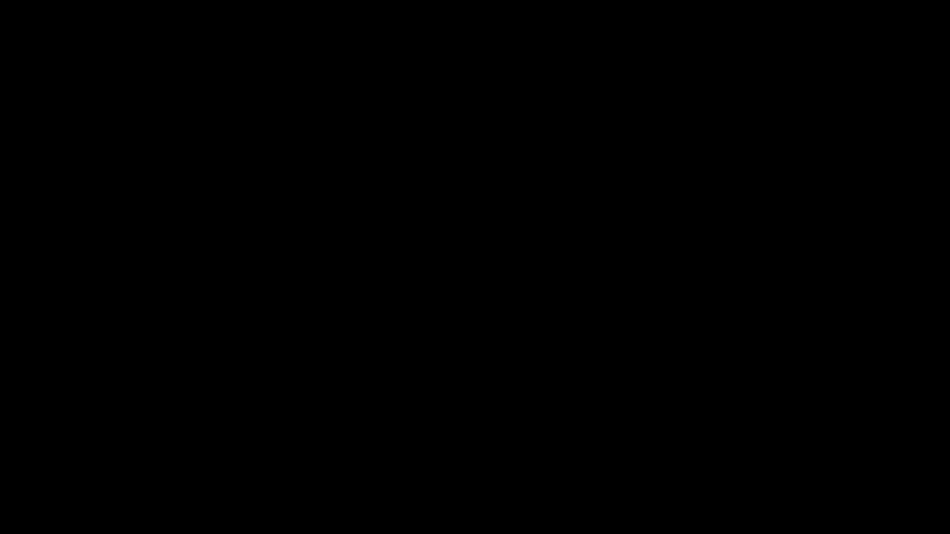